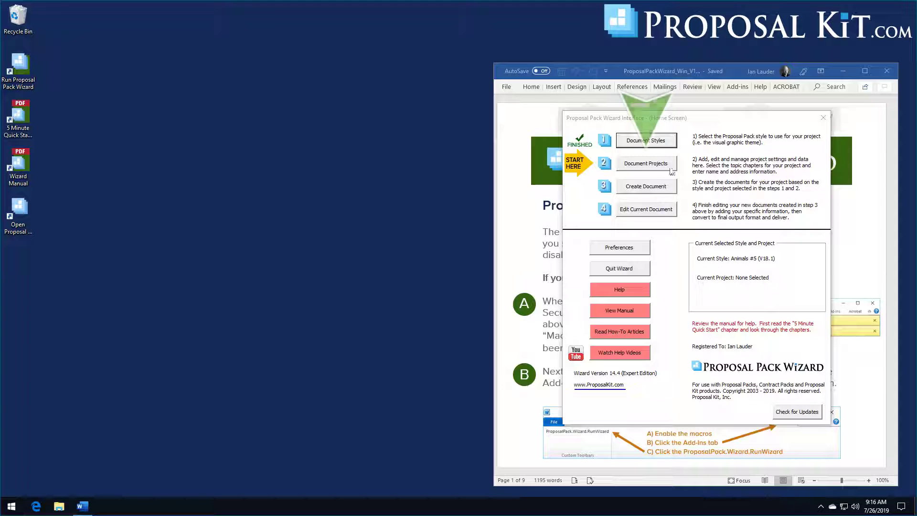
Start a new document project and open the template selection for it
left_click(646, 165)
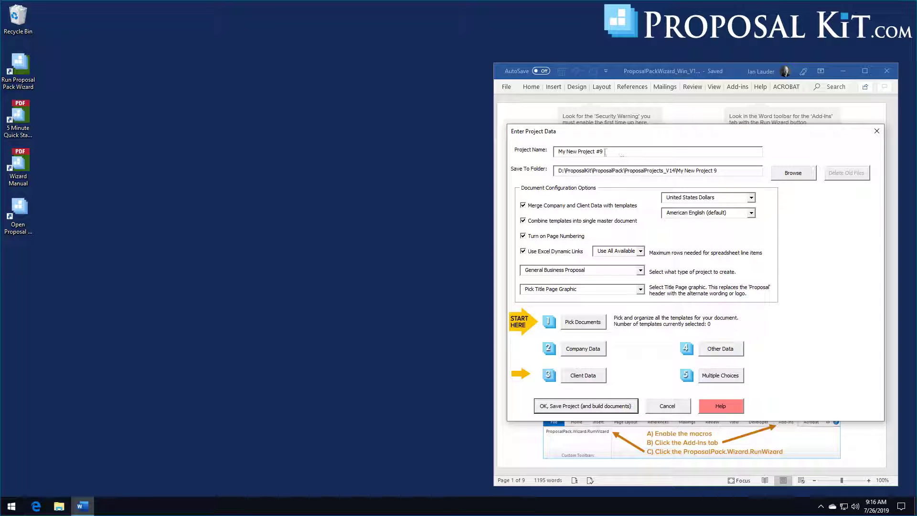
left_click(571, 152)
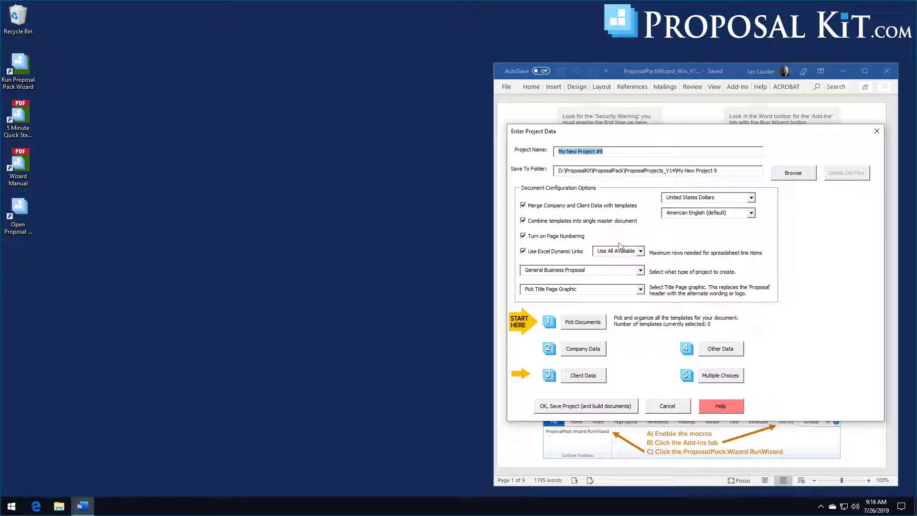
left_click(578, 323)
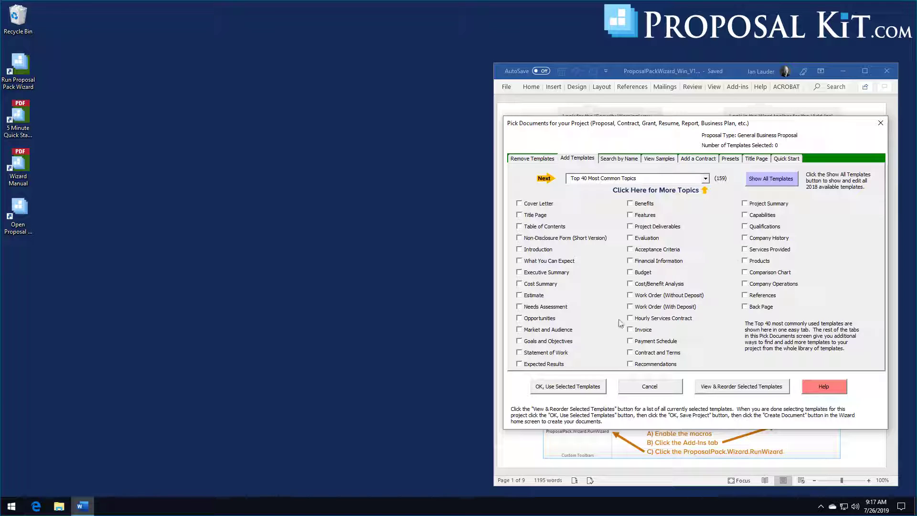
Add the Cover Letter, Title Page, Back Page, Introduction, Cost Summary, Company History and Services Provided templates to the project
left_click(536, 206)
left_click(536, 216)
left_click(756, 308)
left_click(540, 250)
left_click(539, 285)
left_click(769, 239)
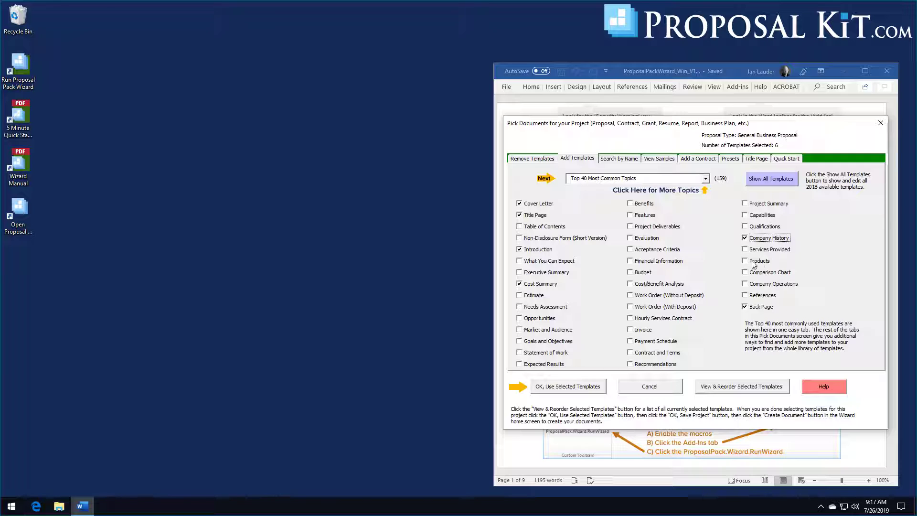
left_click(745, 249)
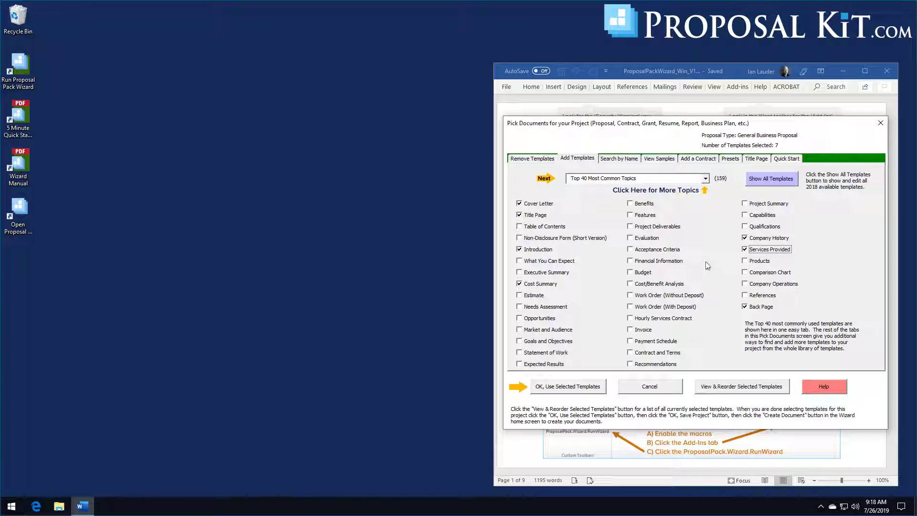
Remove the Introduction and Cost Summary templates from the project's selected templates
left_click(536, 162)
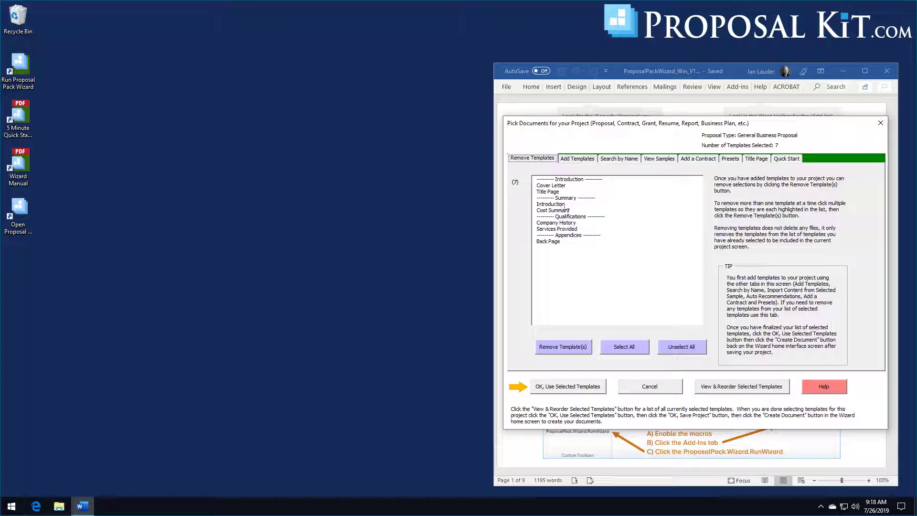
left_click(549, 204)
left_click(550, 210)
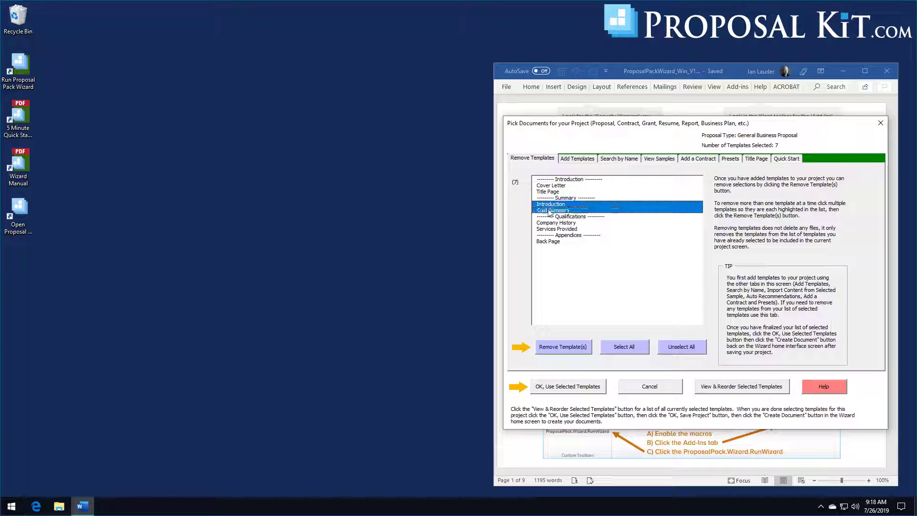
left_click(564, 349)
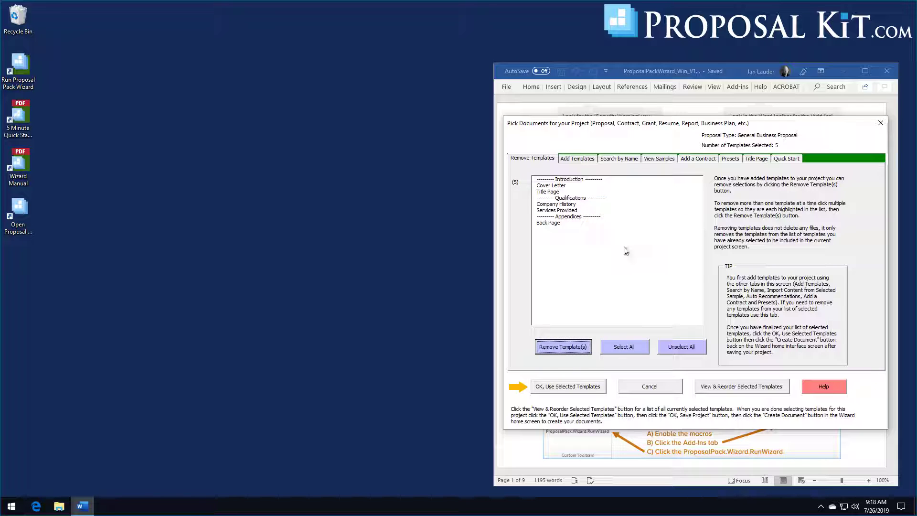
Reorder the selected templates so that Services Provided comes before Company History, and accept the new order
left_click(758, 391)
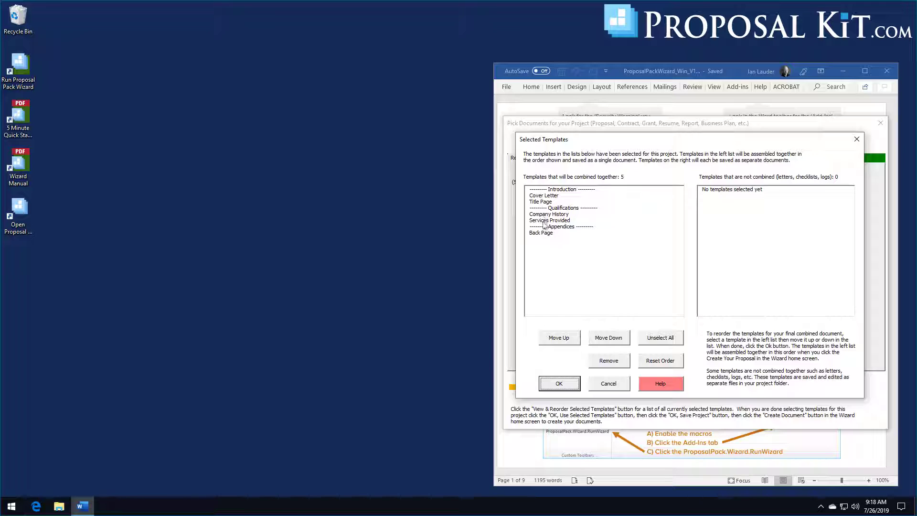
left_click(544, 220)
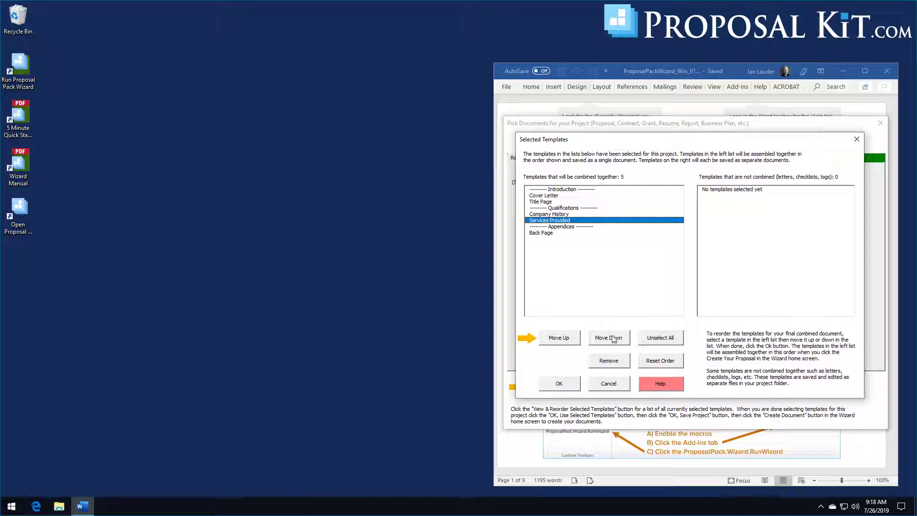
left_click(567, 342)
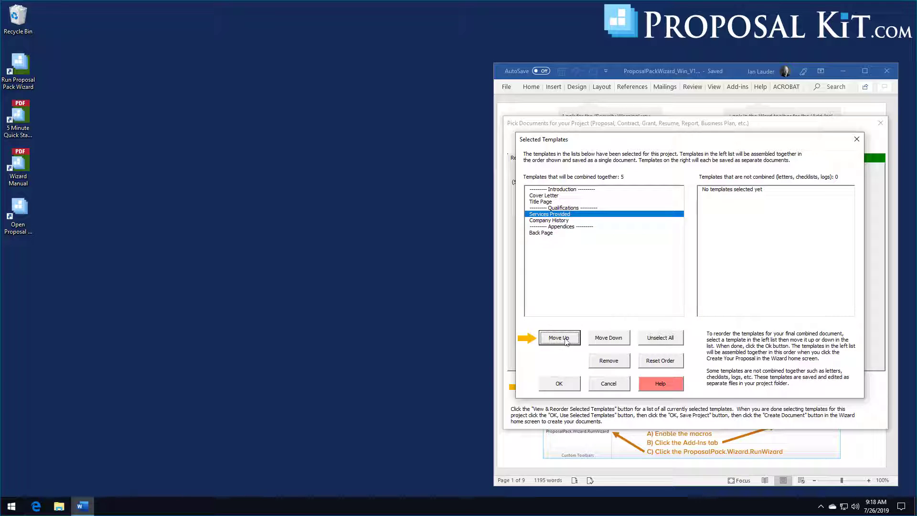
left_click(540, 214)
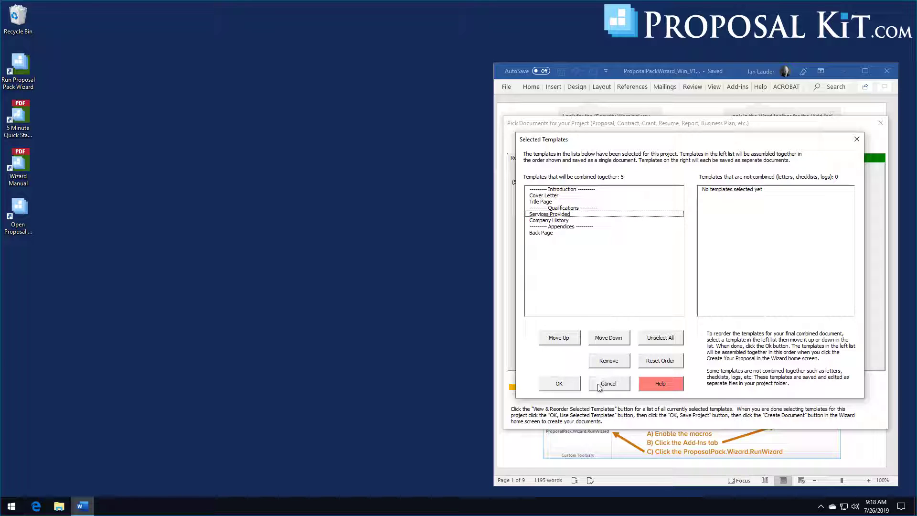
left_click(567, 387)
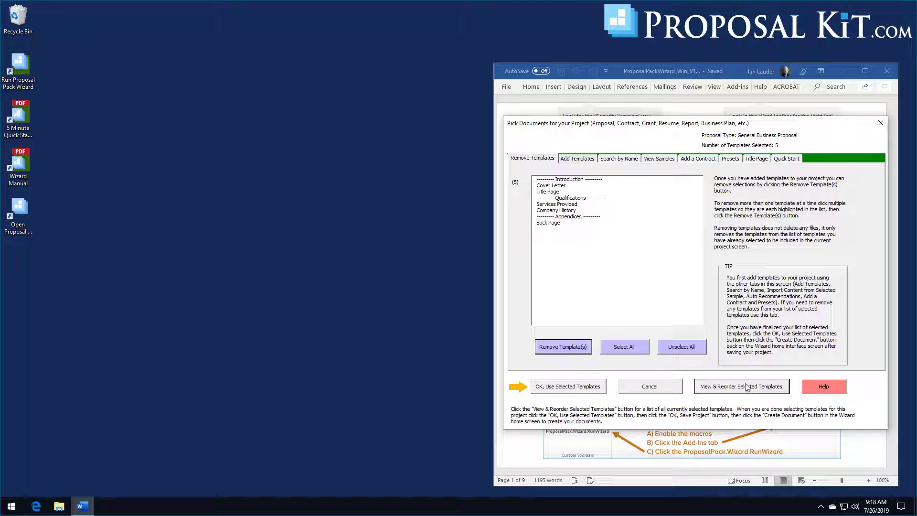
Look at the options for searching templates by name and review the order of the selected templates
left_click(578, 160)
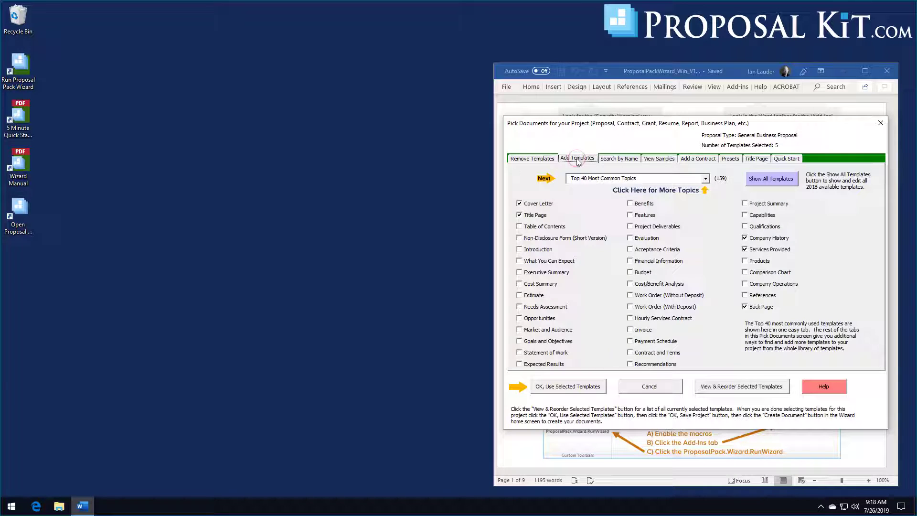
left_click(626, 159)
left_click(741, 387)
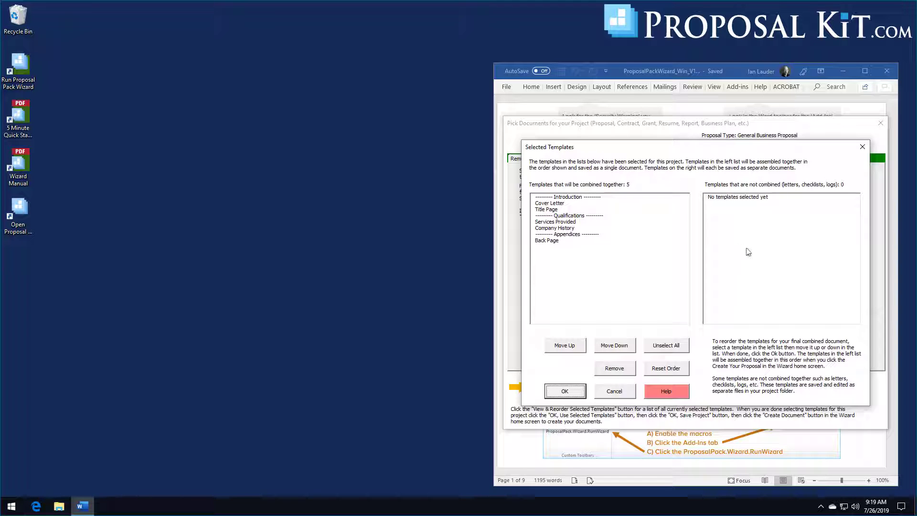
left_click(565, 392)
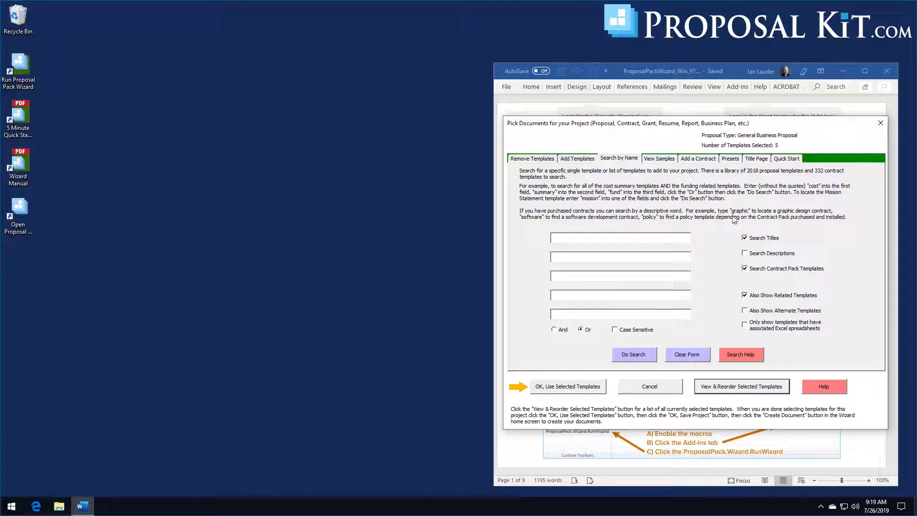
Examine the available topic categories and page through the Web/IT/Software/Hardware/Technical templates up to page 4
left_click(577, 160)
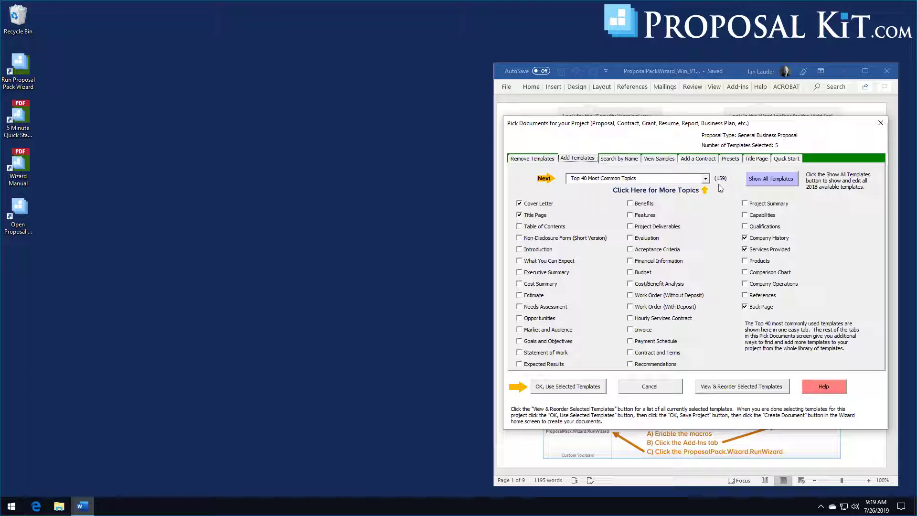
left_click(705, 179)
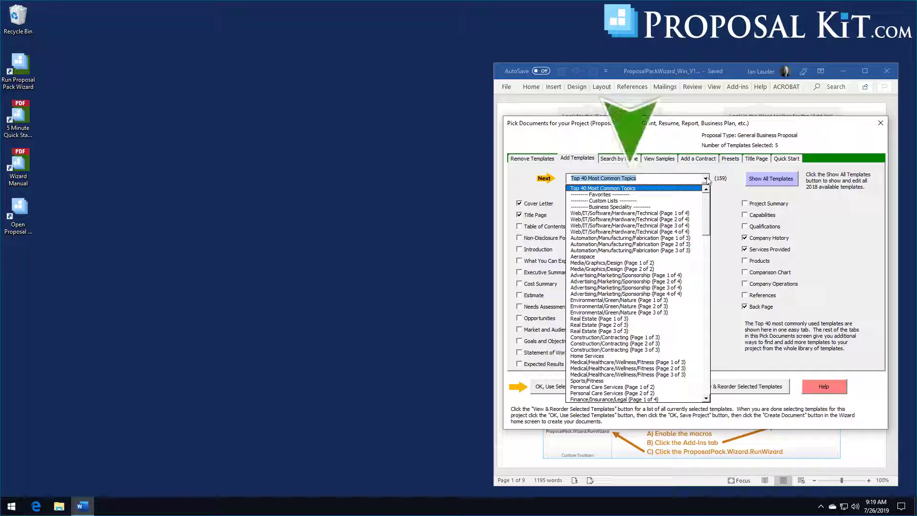
left_click_drag(707, 198, 709, 367)
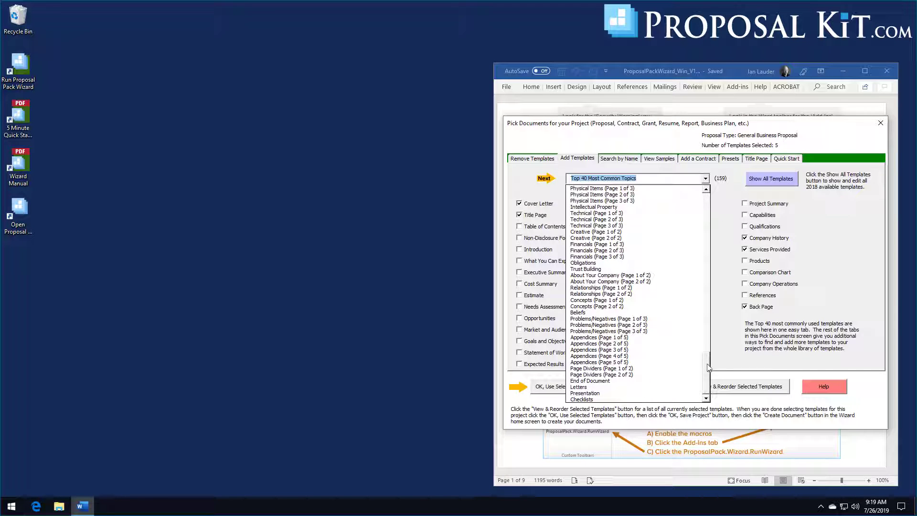
left_click_drag(707, 367, 706, 198)
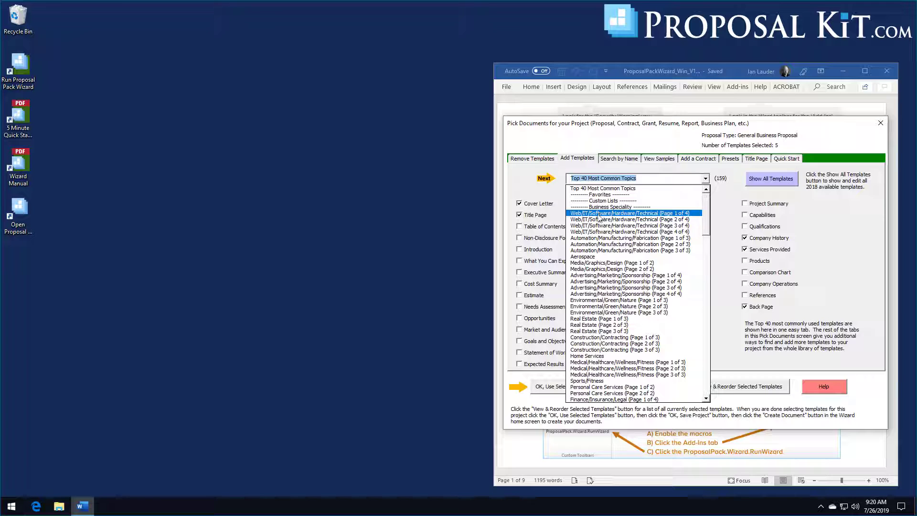
left_click(636, 214)
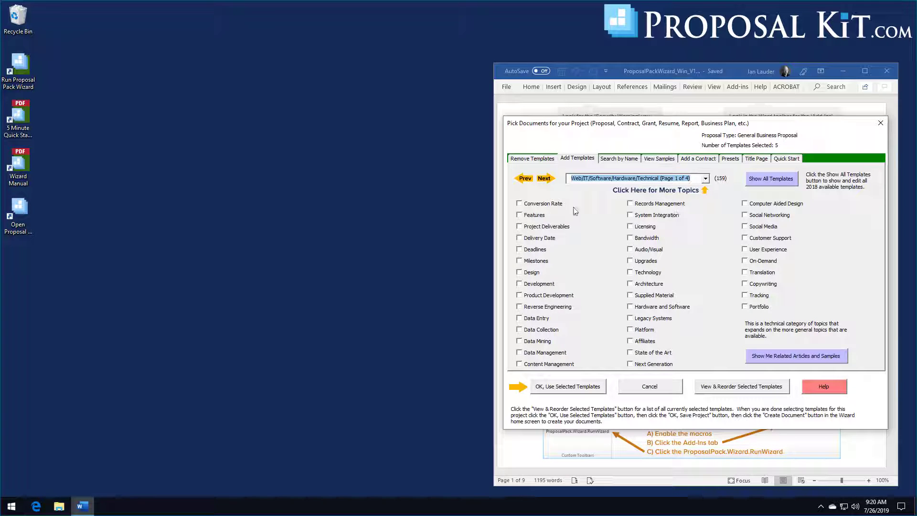
left_click(545, 179)
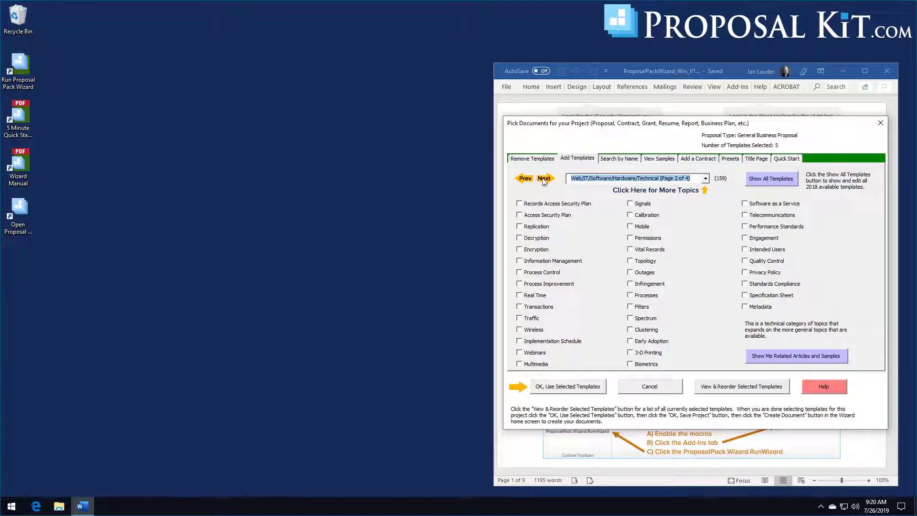
left_click(544, 179)
left_click(543, 179)
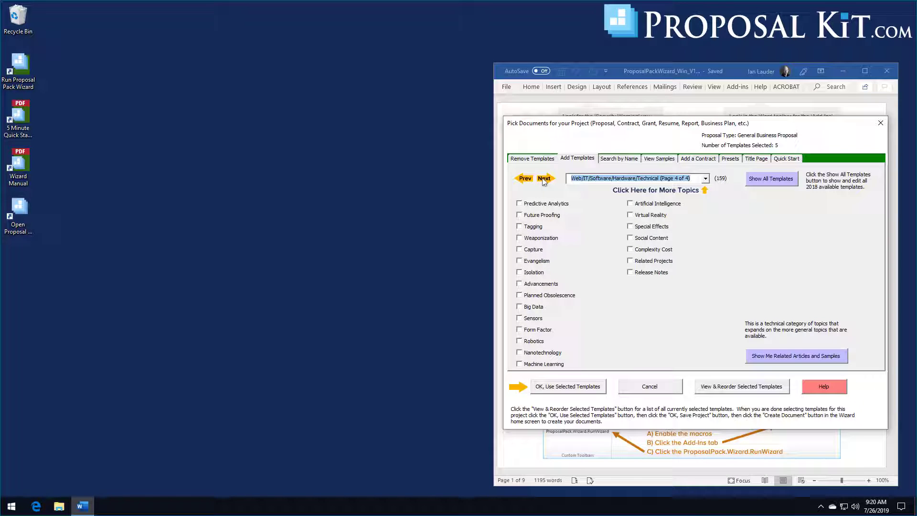
Browse all three pages of templates in the Real Estate category
left_click(543, 179)
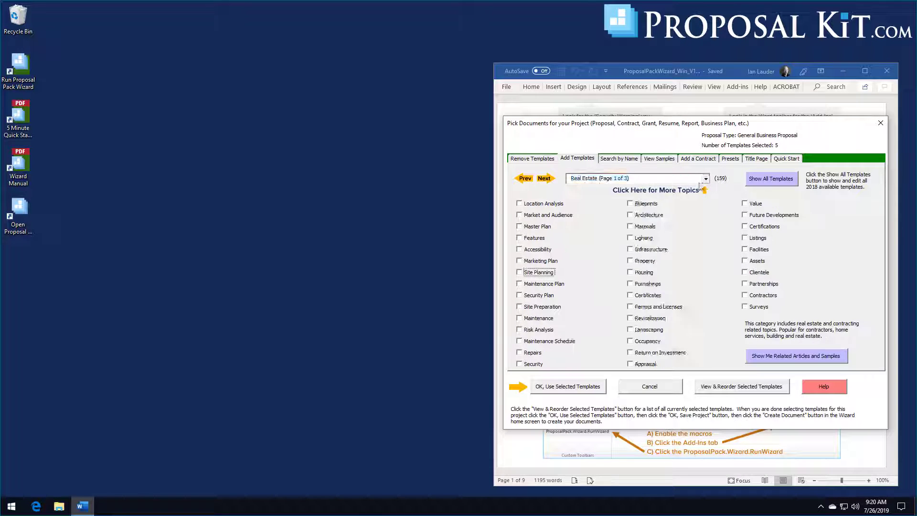
left_click(705, 178)
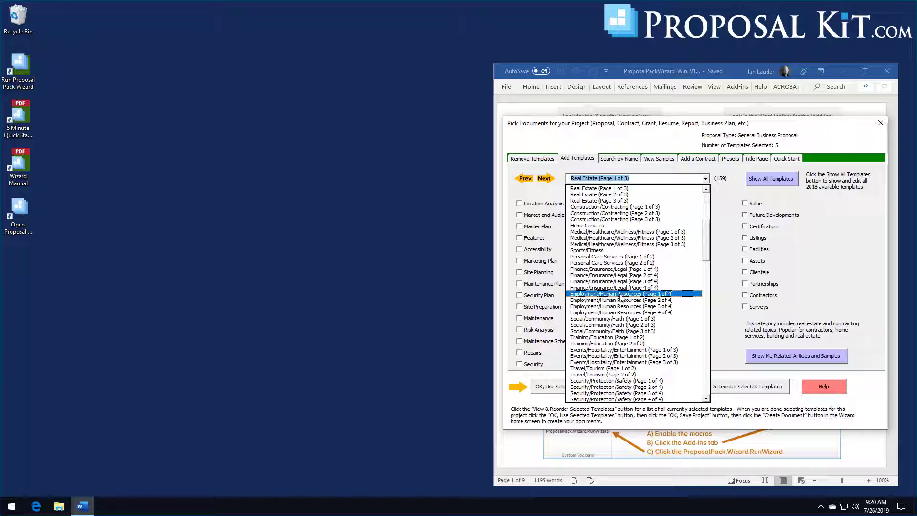
left_click(593, 191)
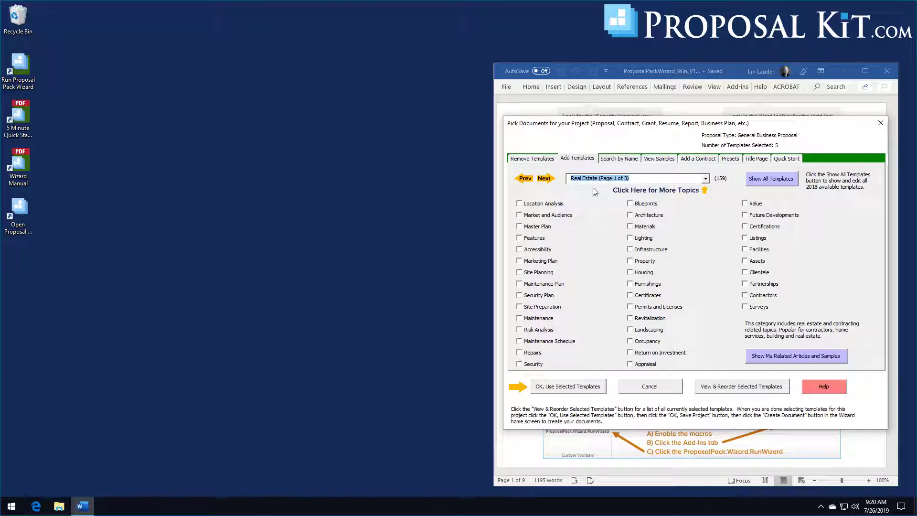
left_click(545, 179)
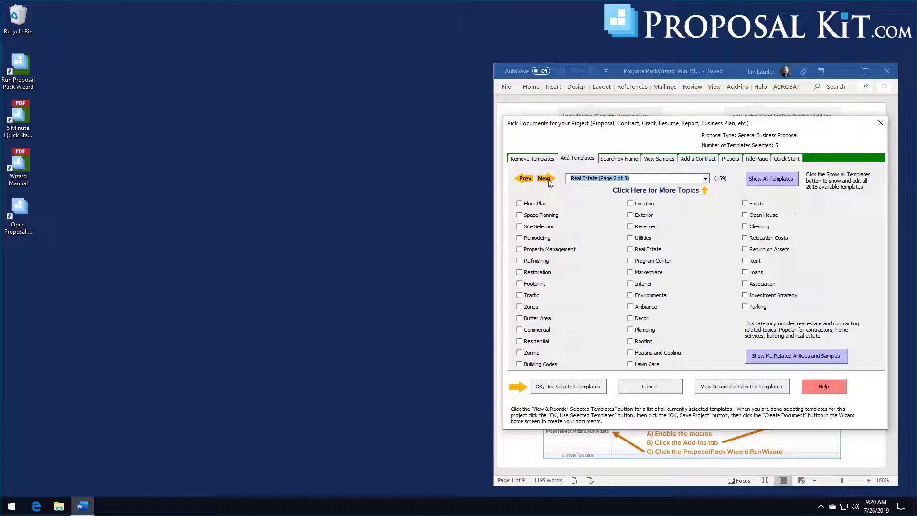
left_click(549, 181)
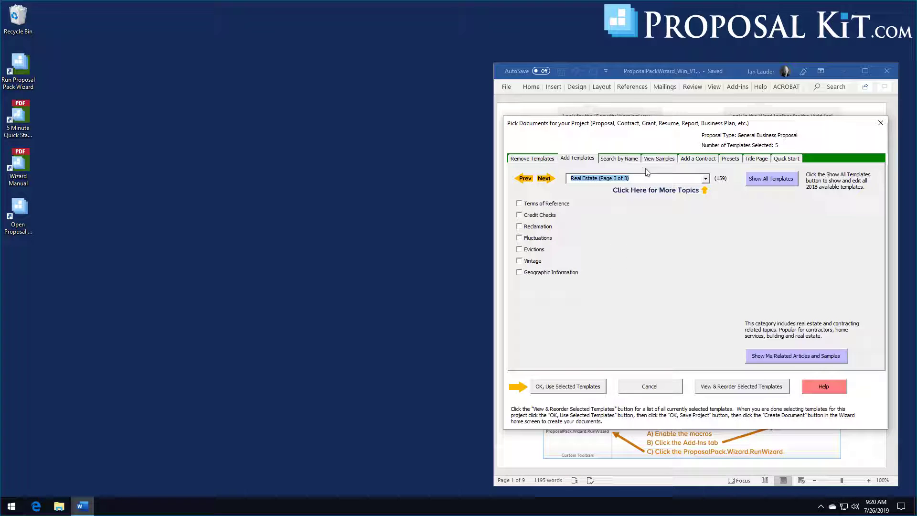
Examine the templates offered on every page of the Service Sales and Product Sales proposal types
left_click(705, 179)
scroll(706, 249, "up", 5)
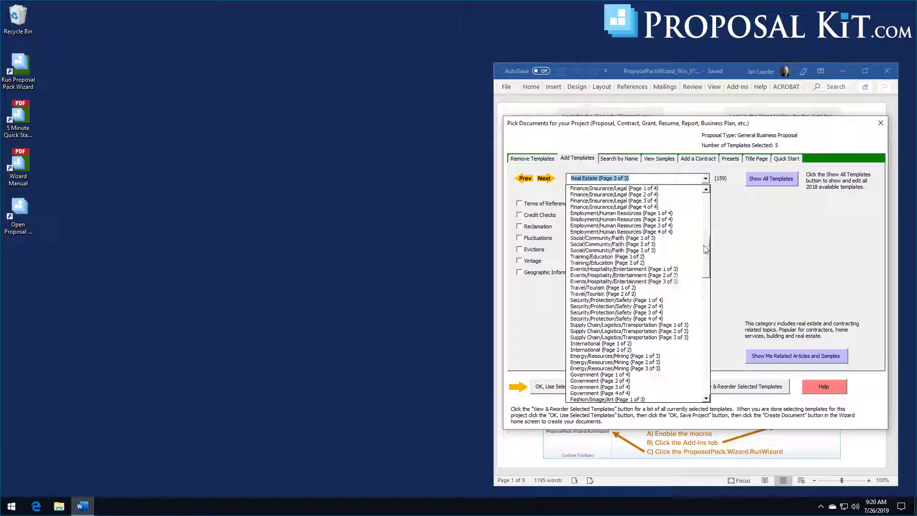
left_click_drag(703, 245, 703, 291)
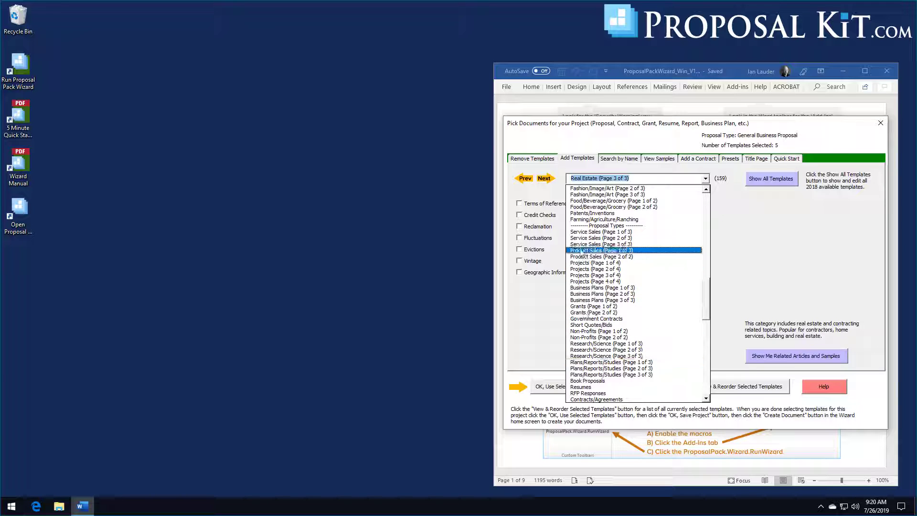
left_click(605, 233)
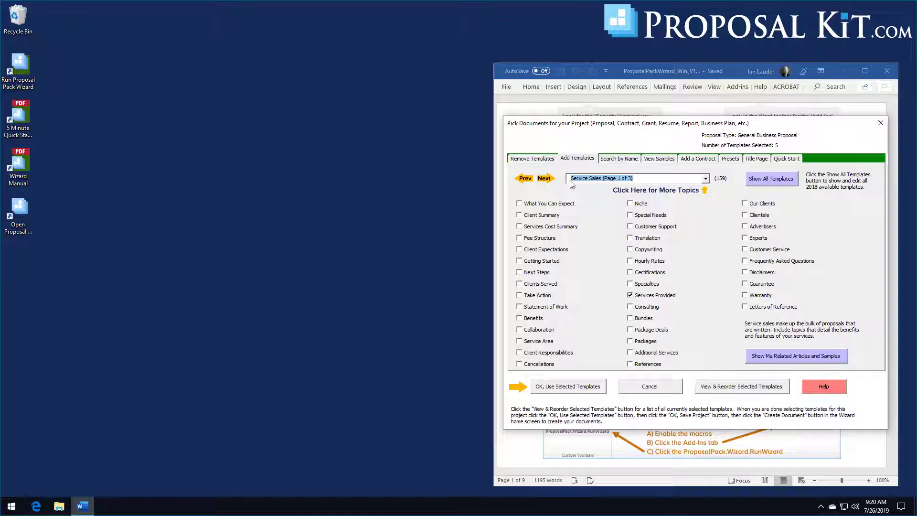
left_click(544, 179)
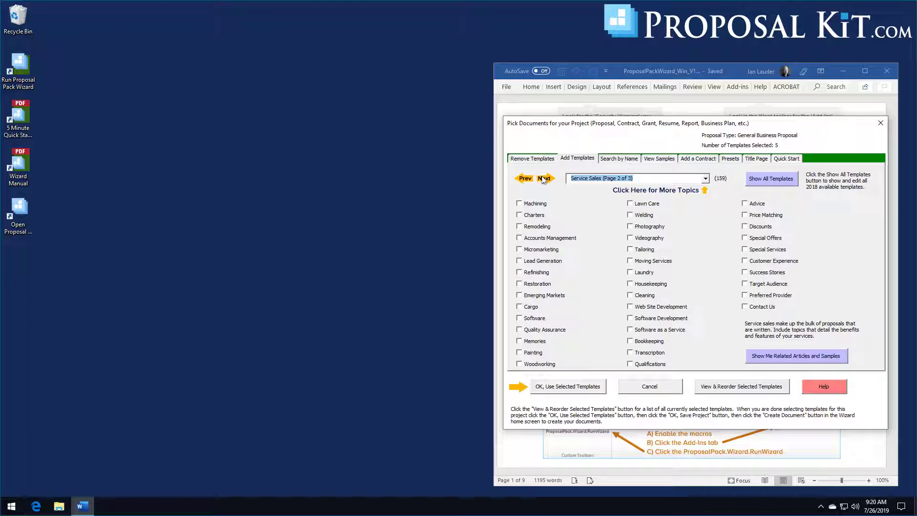
left_click(543, 178)
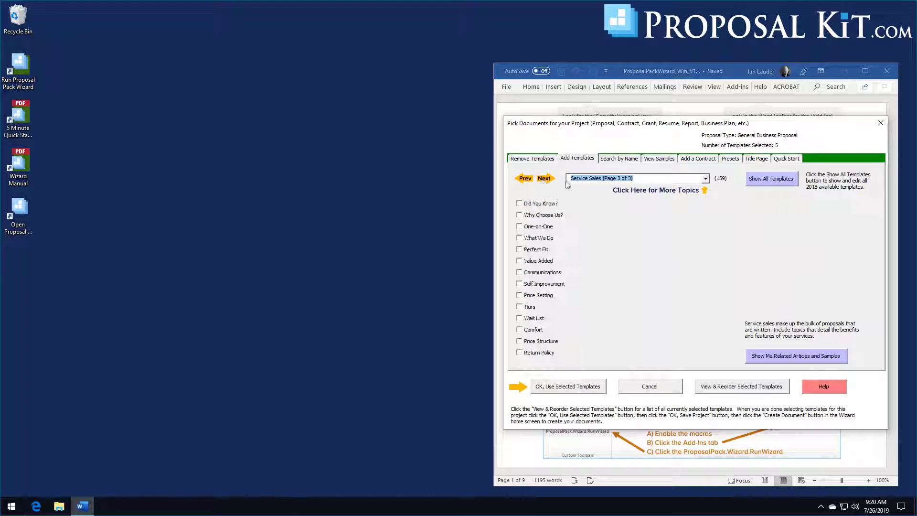
left_click(544, 180)
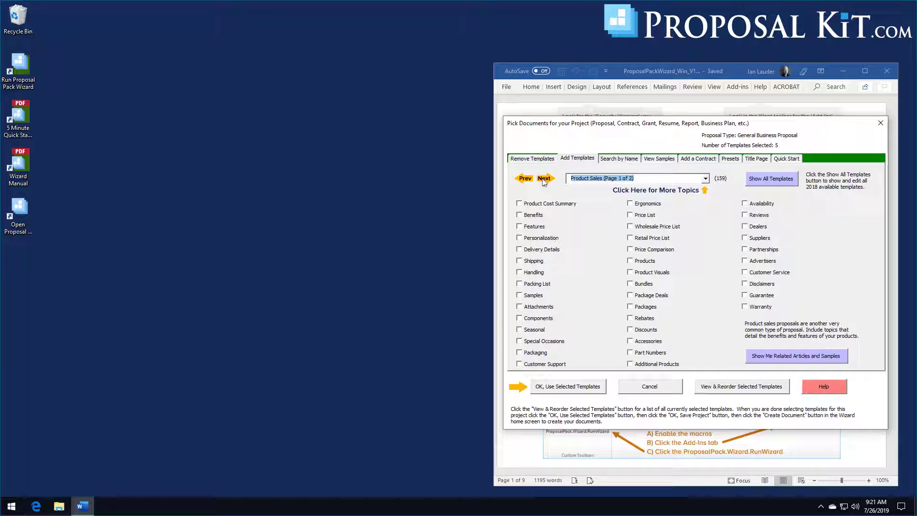
left_click(544, 180)
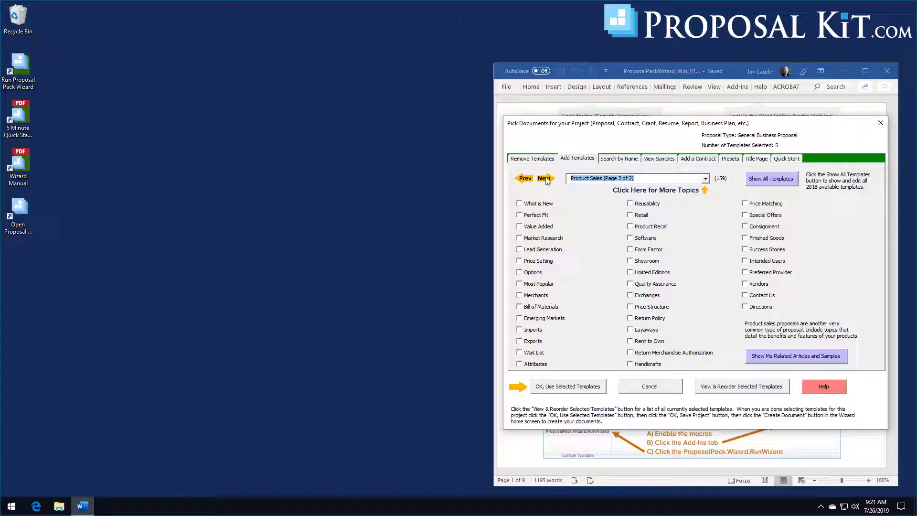
Browse the templates offered in the Projects, Business Plans, Grants, Government Contracts and Short Quotes/Bids categories
left_click(545, 179)
left_click(546, 180)
left_click(546, 179)
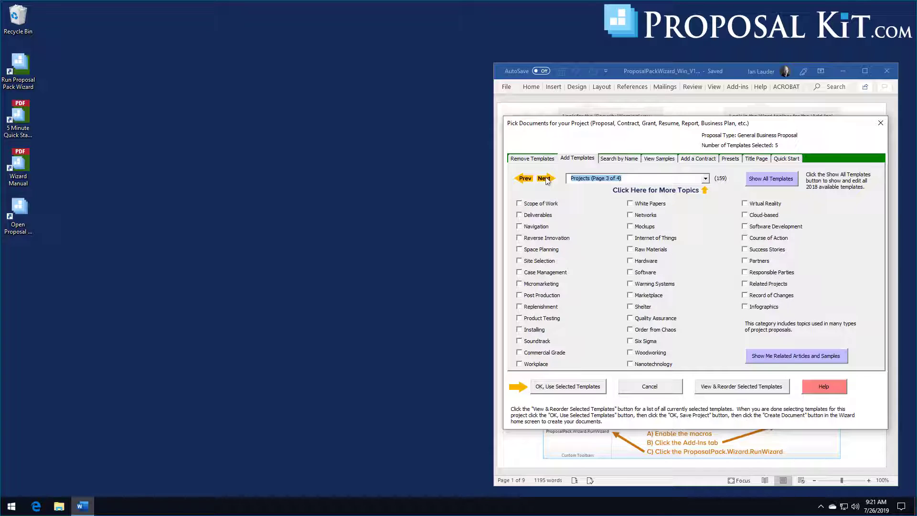
left_click(546, 179)
left_click(546, 179)
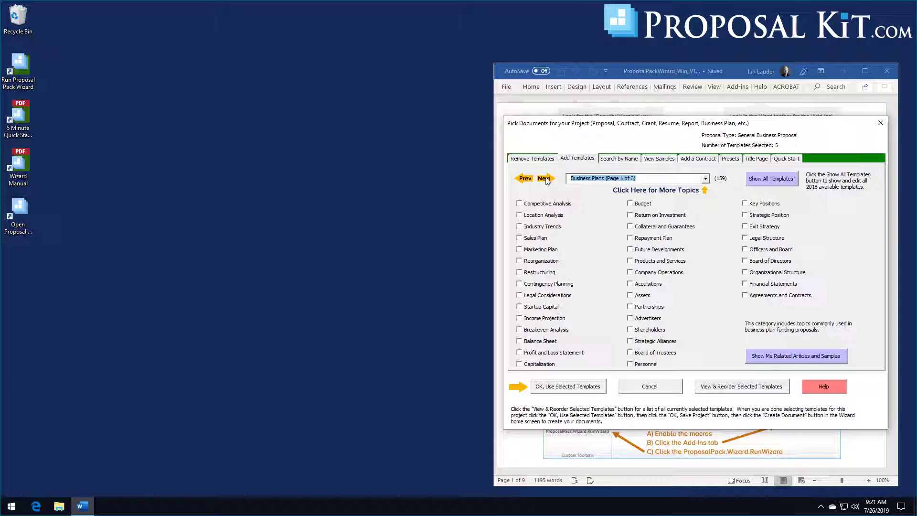
left_click(546, 179)
left_click(546, 179)
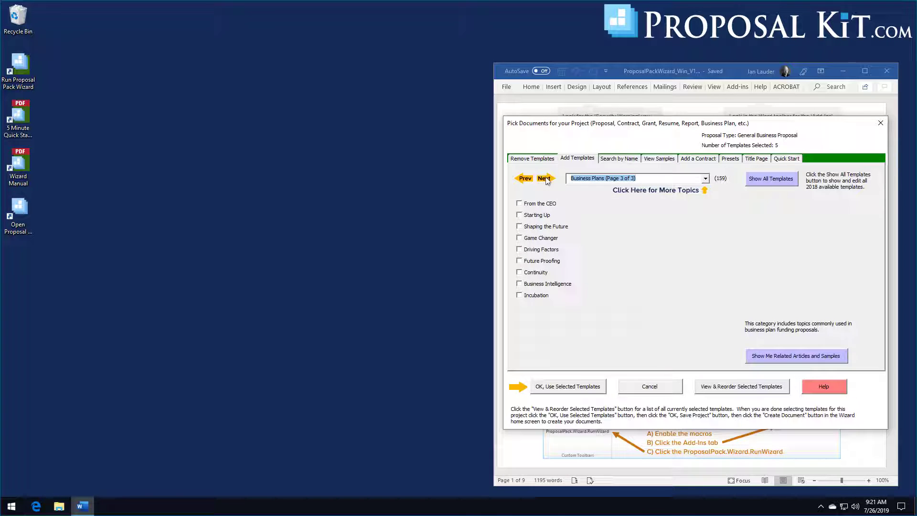
left_click(546, 179)
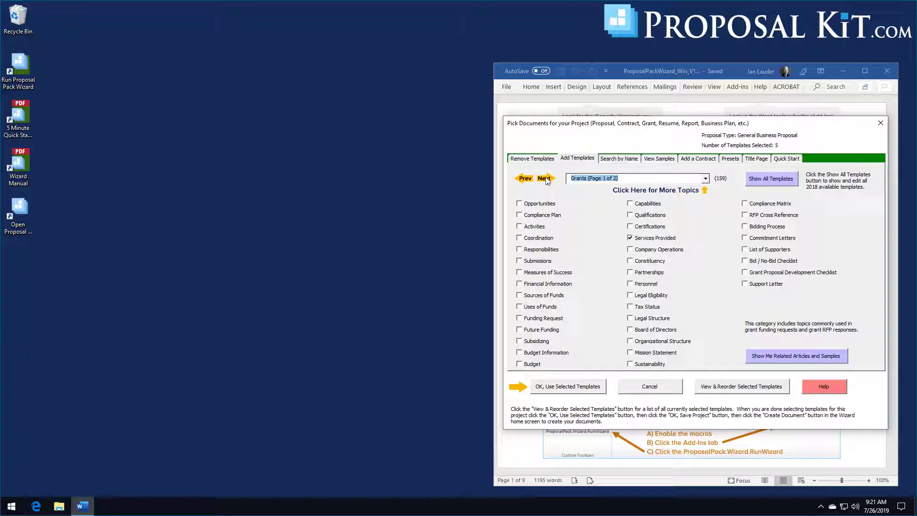
left_click(546, 179)
left_click(546, 179)
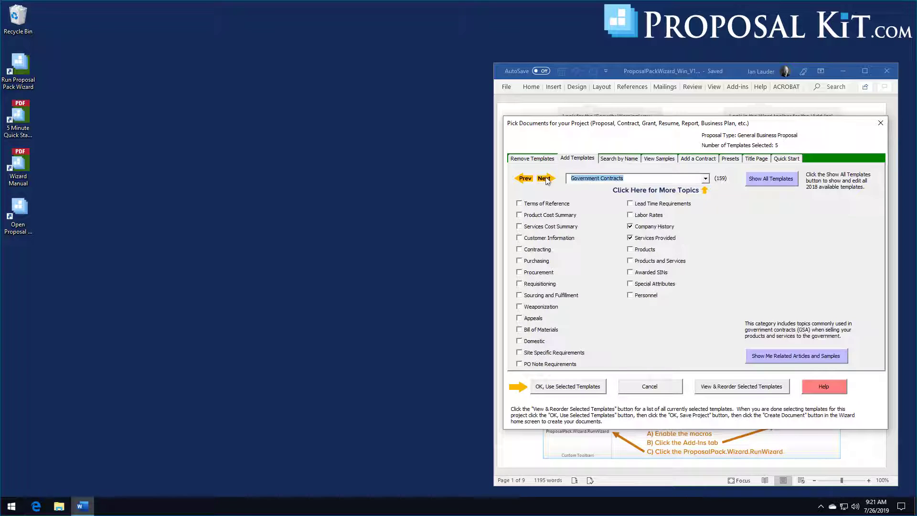
left_click(546, 179)
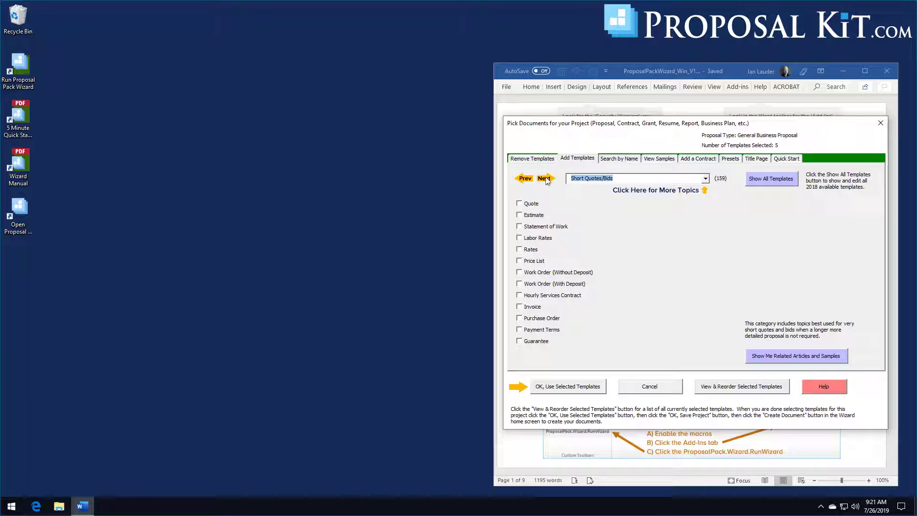
Look through the general topic categories and view the templates in the Intellectual Property category
left_click(706, 179)
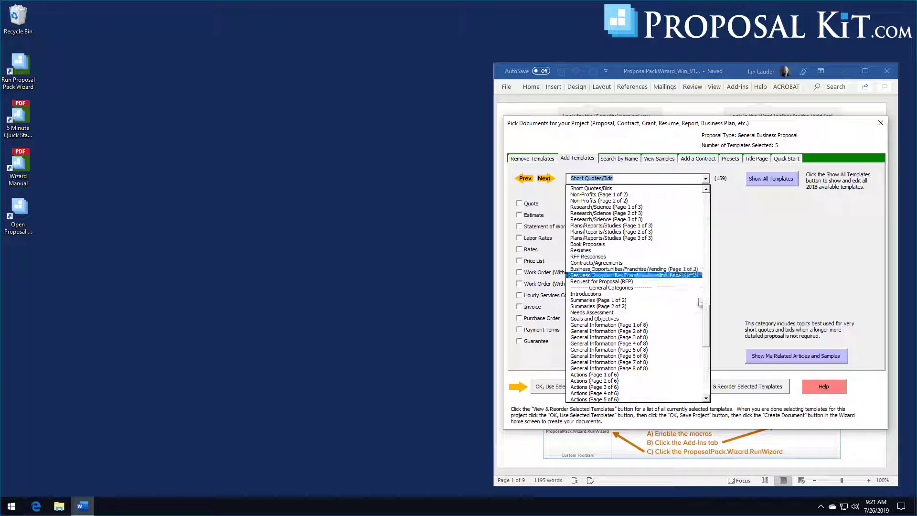
left_click_drag(706, 319, 707, 331)
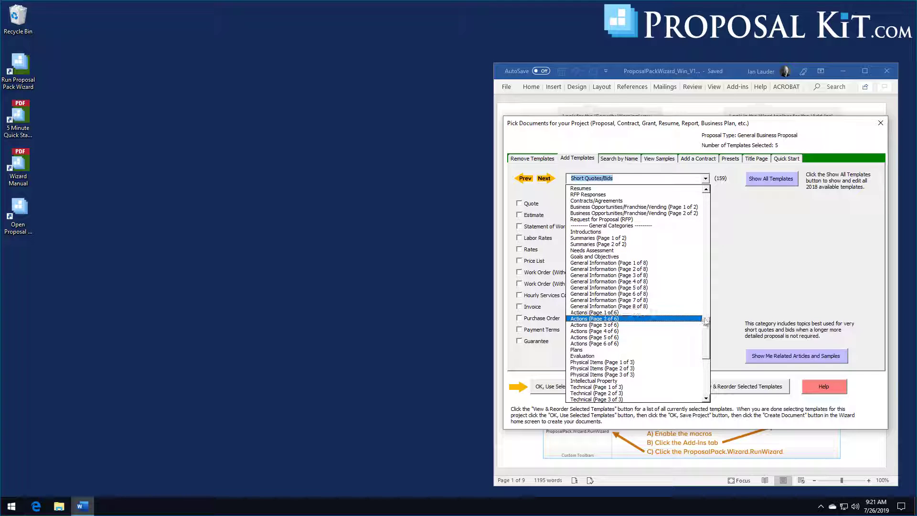
left_click_drag(707, 324, 707, 332)
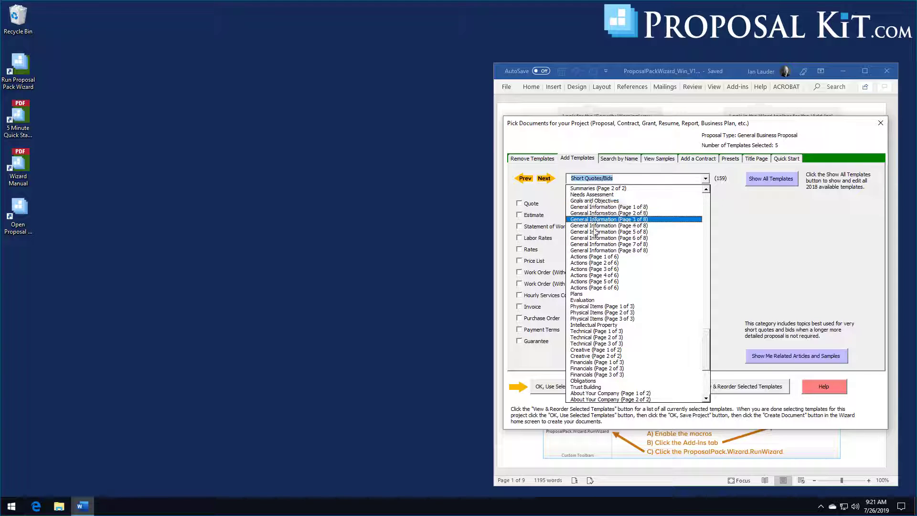
left_click(602, 325)
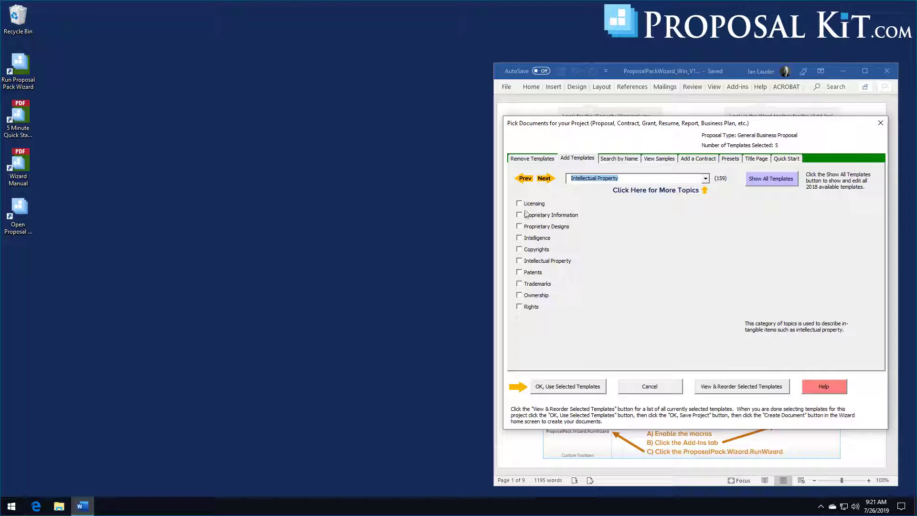
Examine the templates on all three pages of the Problems/Negatives category and return to page 2
left_click(705, 179)
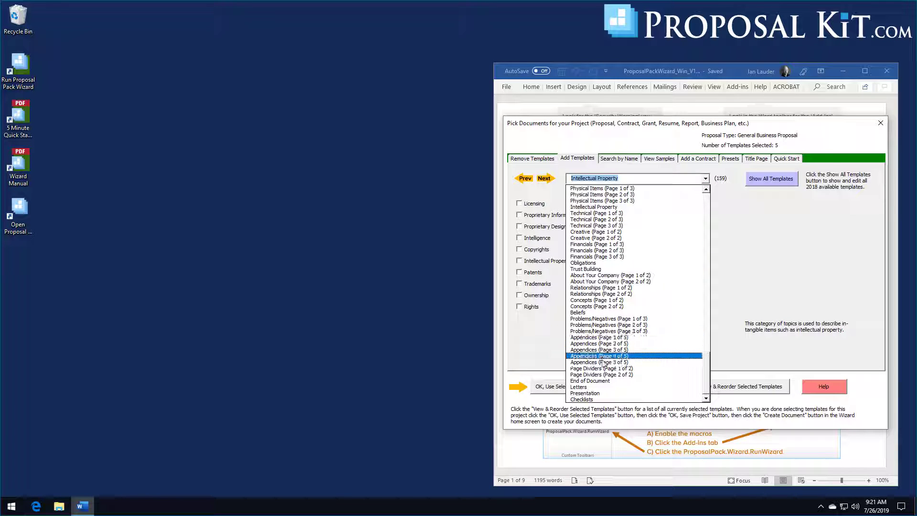
left_click(602, 319)
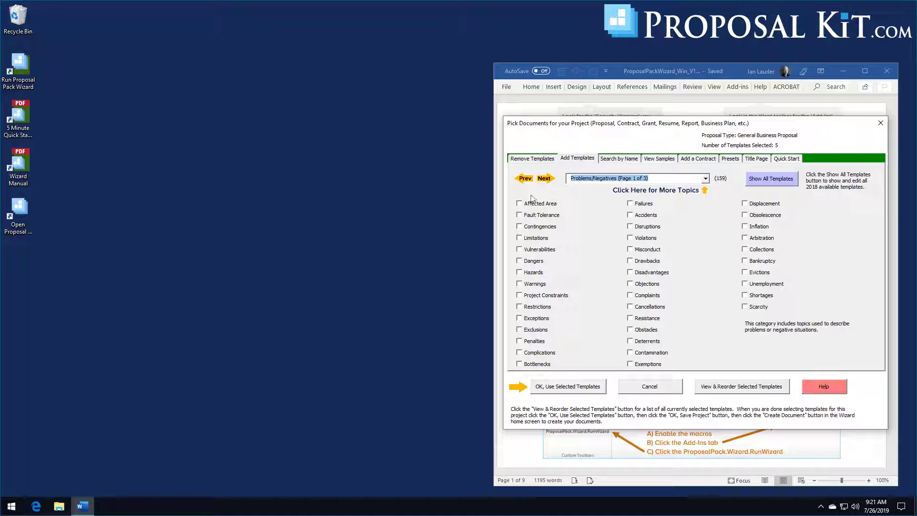
left_click(544, 179)
left_click(544, 181)
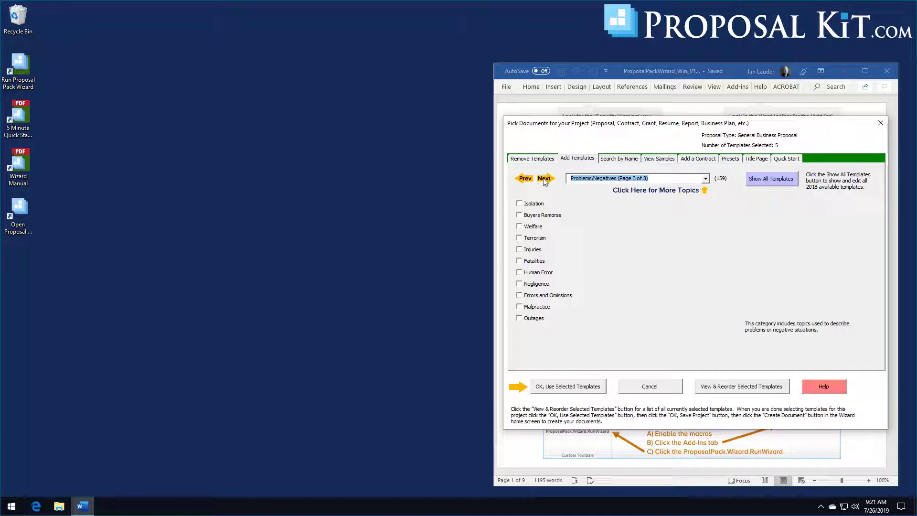
left_click(522, 180)
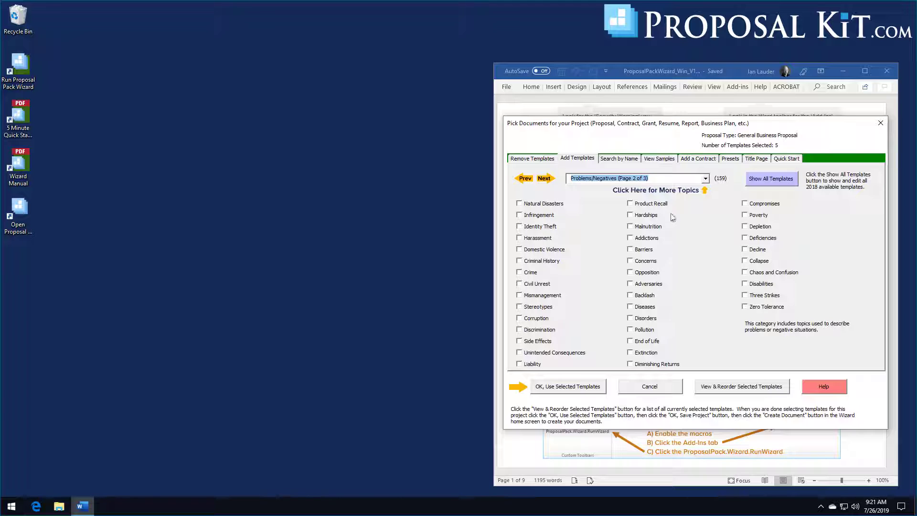
Check the category list once more and select the Decline template on page 2 of Problems/Negatives
left_click(706, 178)
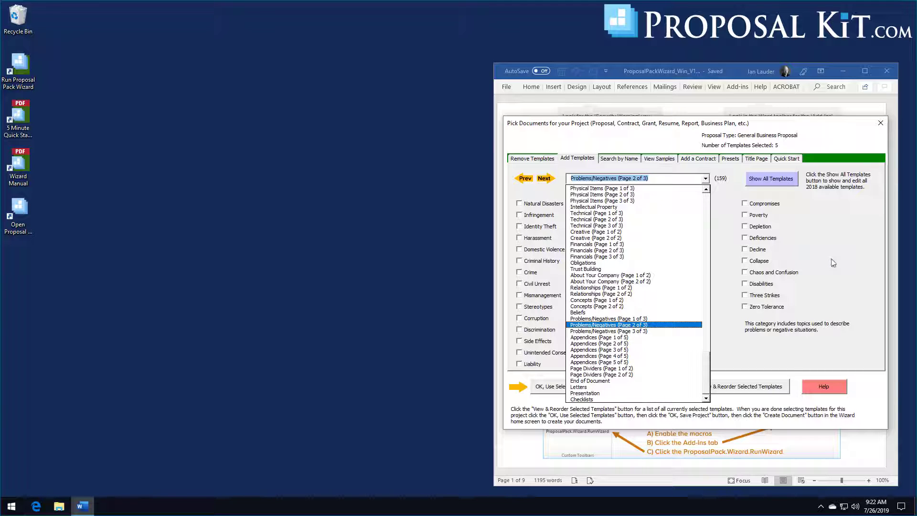
left_click(833, 263)
left_click(836, 251)
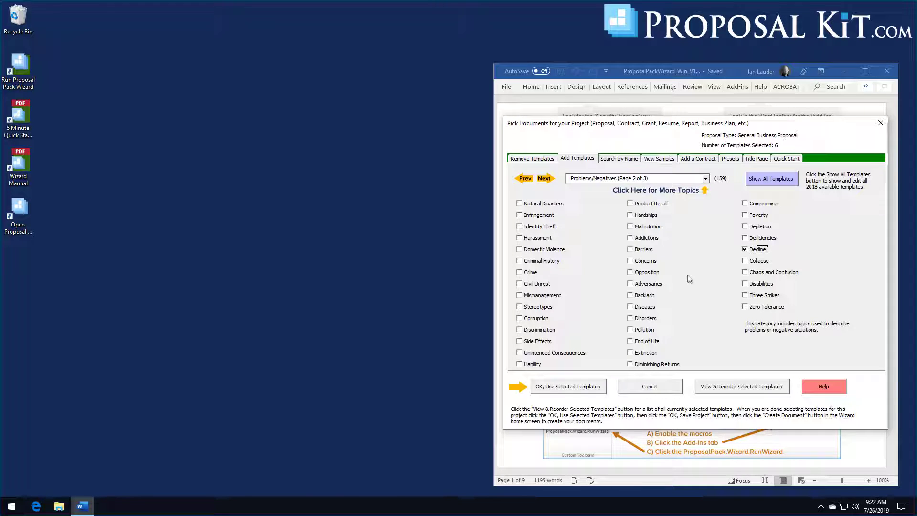
Search the template titles for "projection" and add the Income Projection template to the project
left_click(626, 160)
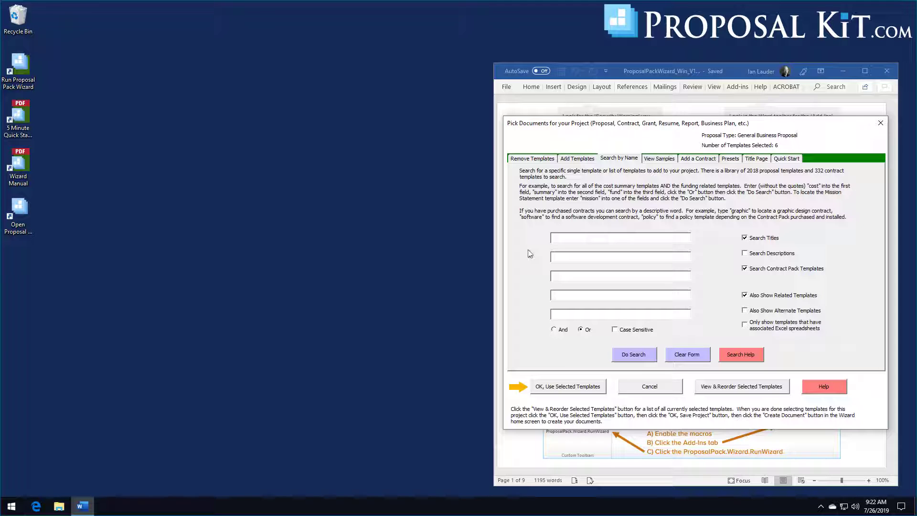
type("proj")
left_click(630, 358)
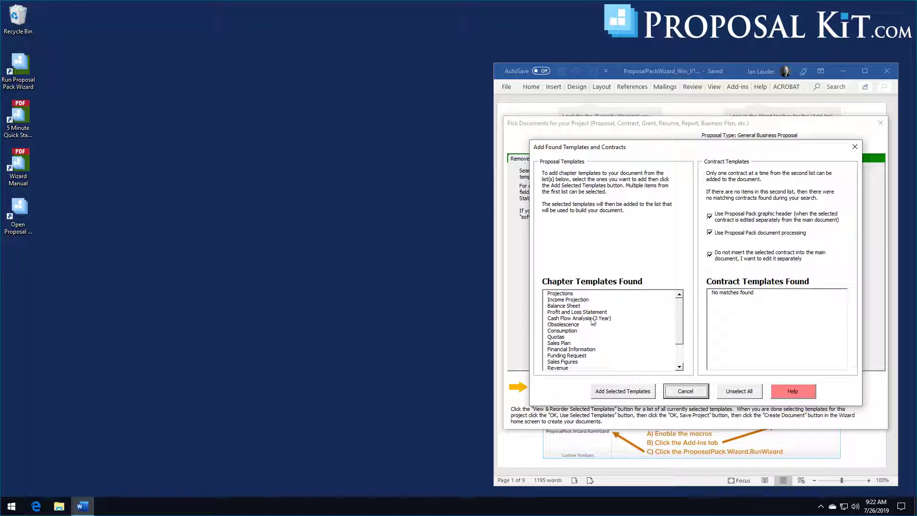
scroll(680, 317, "down", 2)
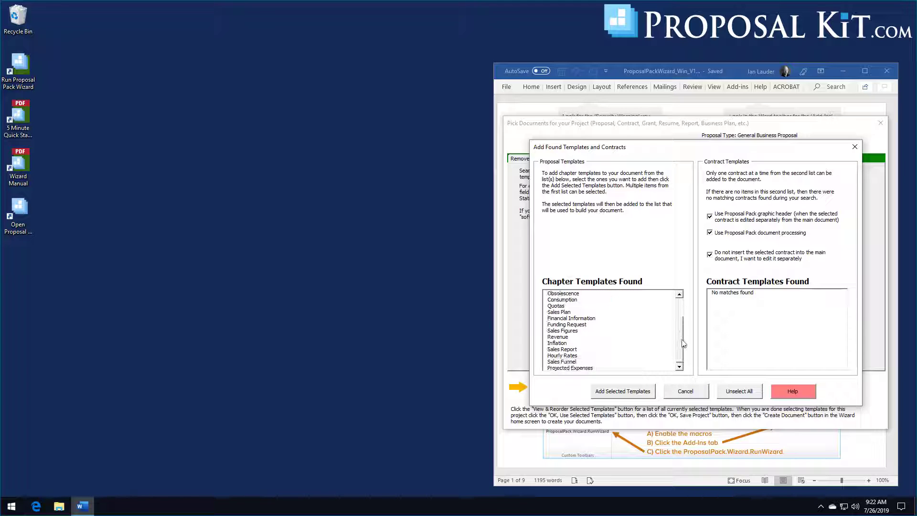
scroll(681, 346, "up", 1)
scroll(676, 349, "down", 1)
scroll(621, 329, "up", 2)
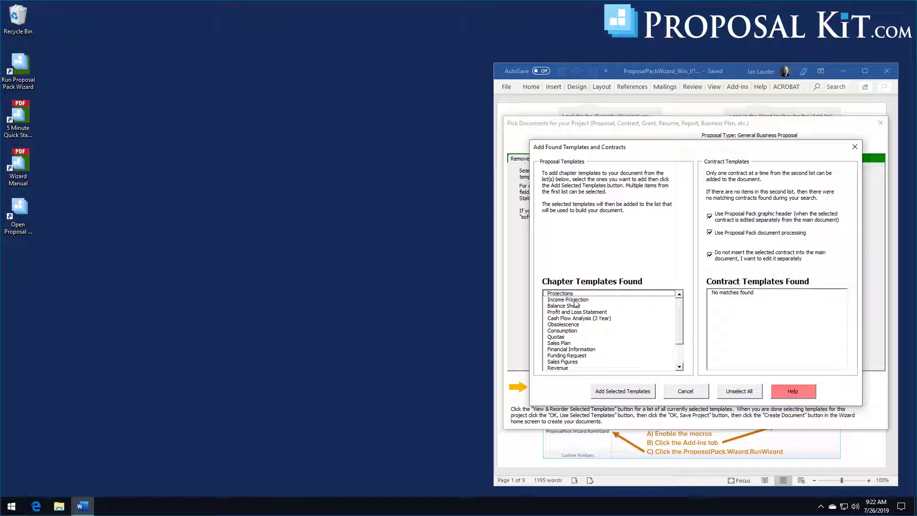
left_click(574, 300)
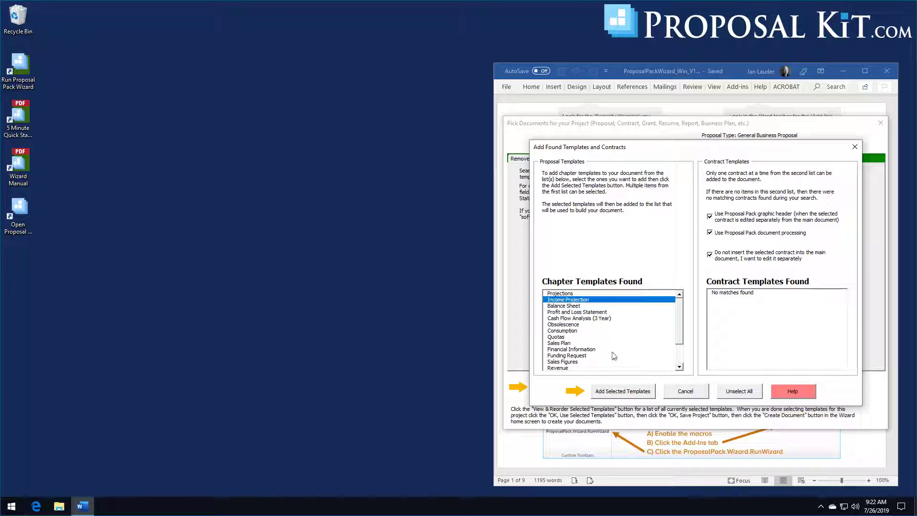
left_click(615, 391)
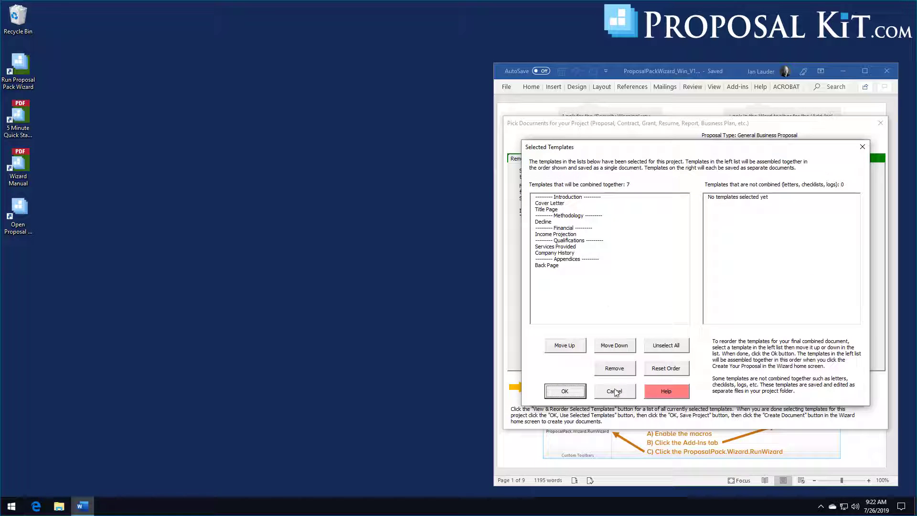
Remove the Decline template from the project's combined templates and accept the selection
left_click(547, 222)
left_click(607, 372)
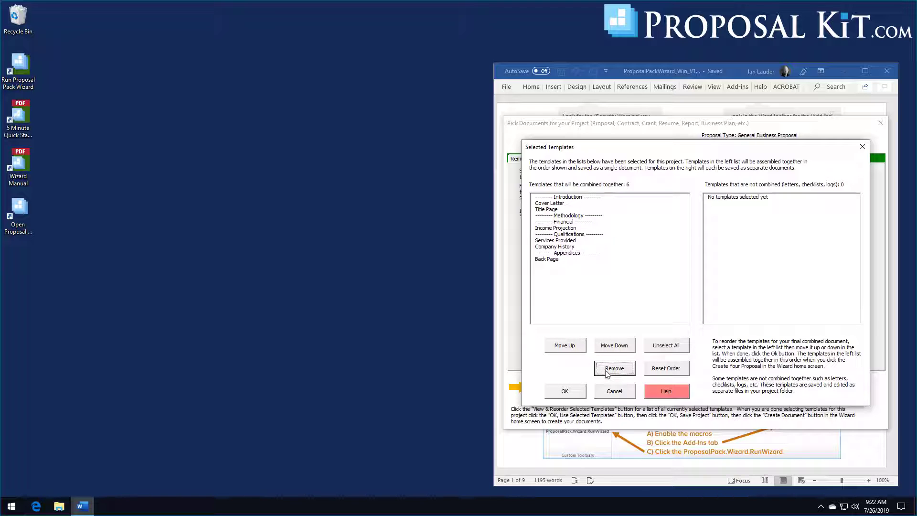
left_click(575, 393)
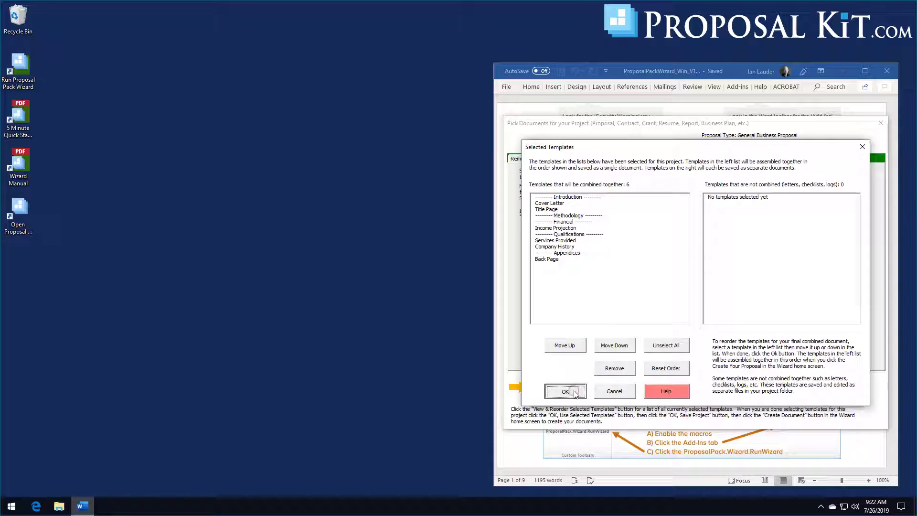
Search the template titles for "mission", add the Mission Statement and Vision templates to the project and accept the selection
left_click_drag(589, 236, 544, 237)
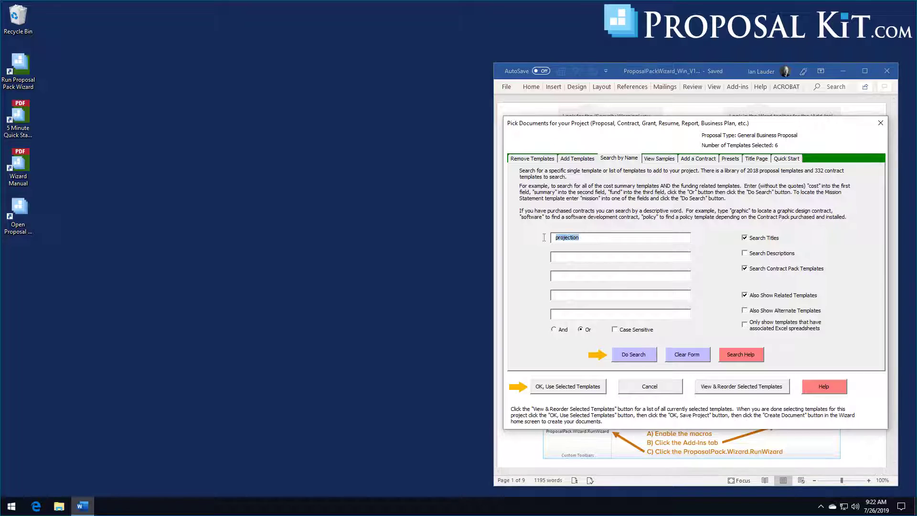
type("miss")
left_click(622, 354)
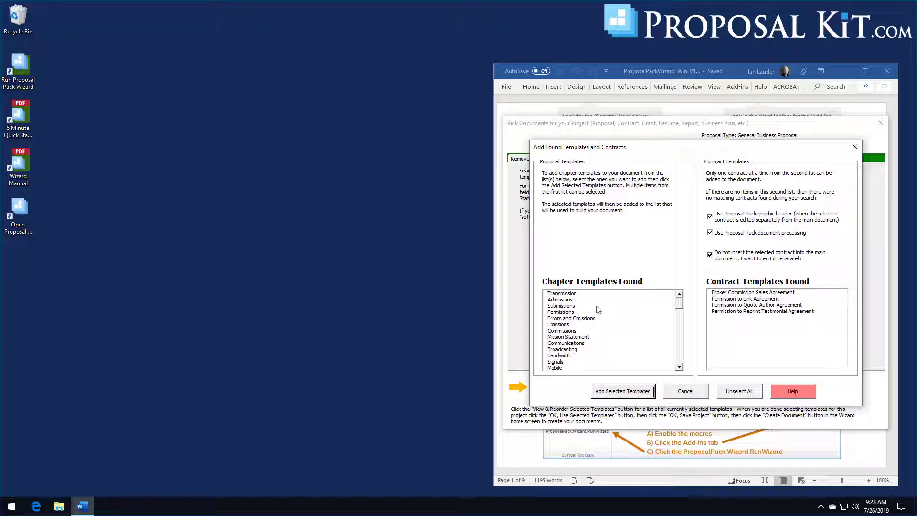
left_click(567, 338)
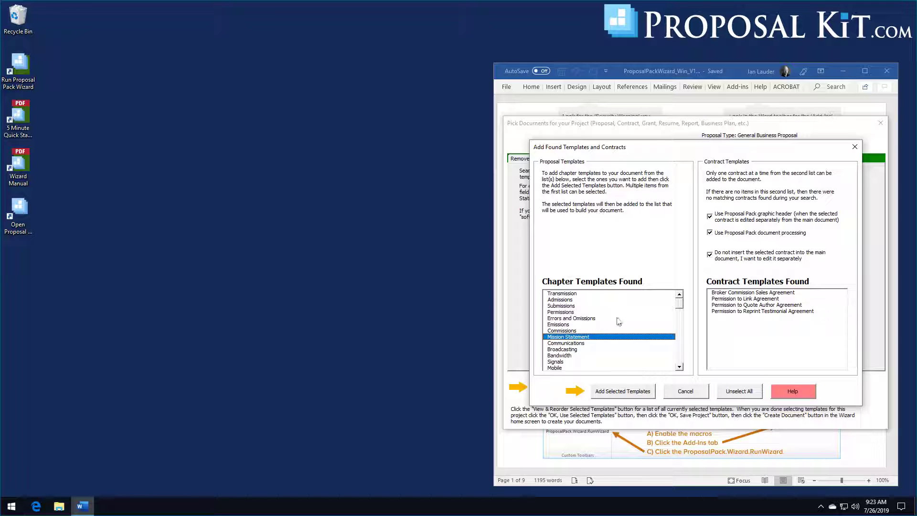
left_click_drag(680, 307, 677, 335)
left_click_drag(675, 349, 675, 358)
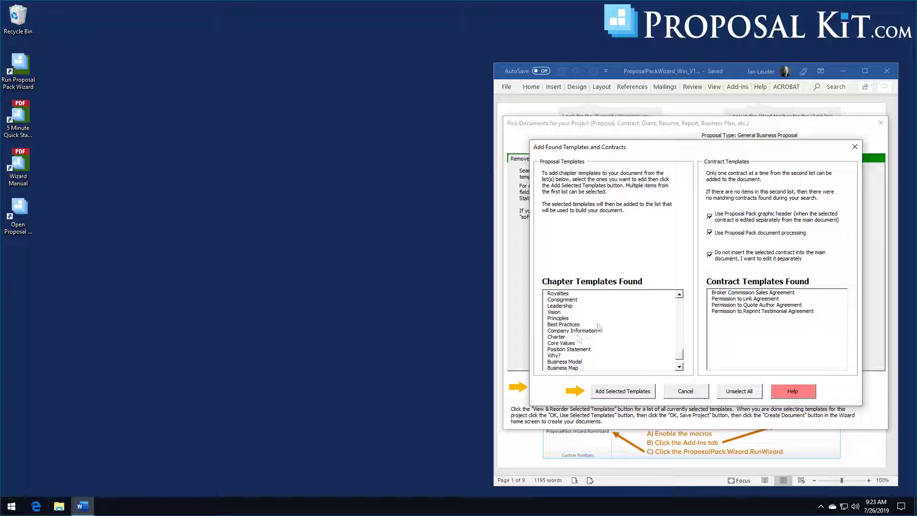
mouse_move(679, 355)
left_mouse_down()
mouse_move(680, 329)
mouse_move(682, 361)
left_mouse_up()
left_click(552, 312)
left_click_drag(679, 354, 689, 308)
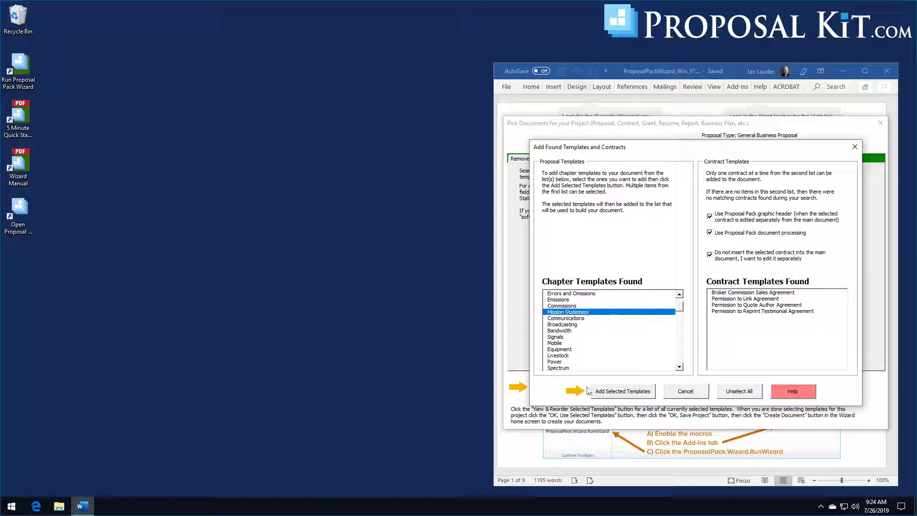
left_click(613, 392)
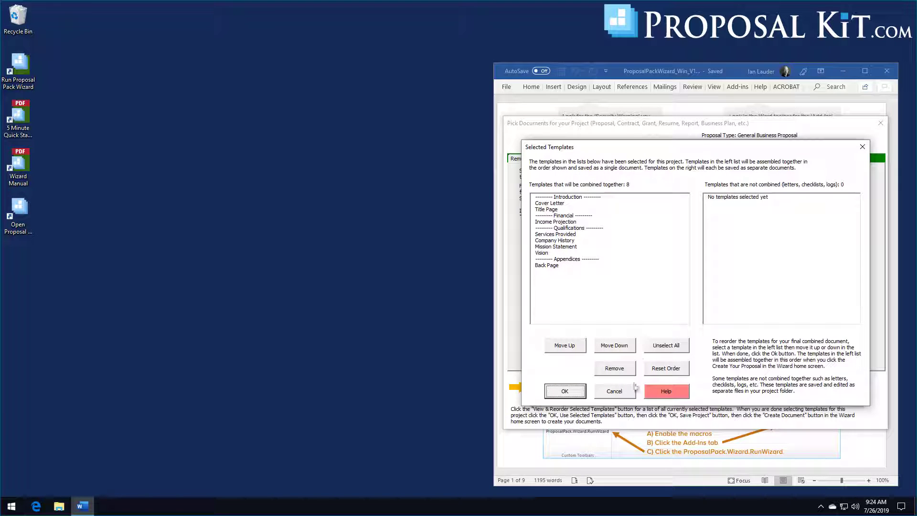
left_click(565, 391)
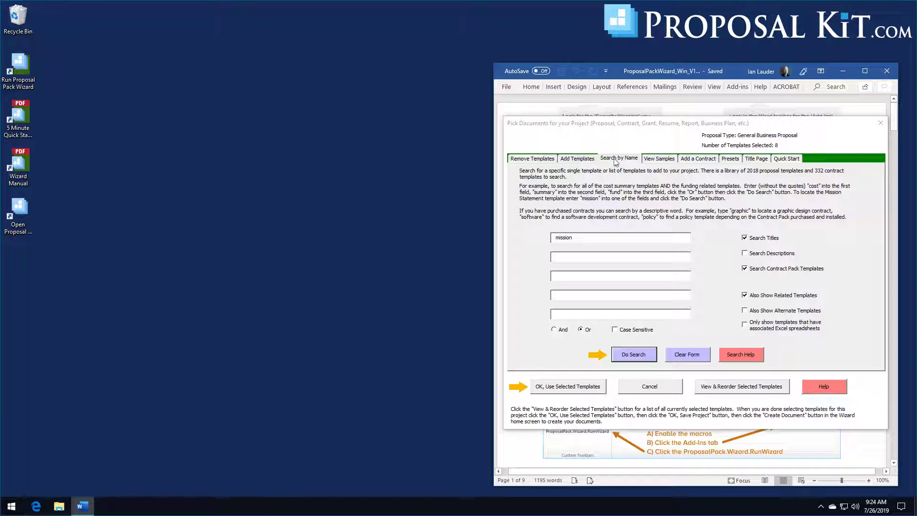
Look at the options for completed samples and remove all templates selected for the project
left_click(661, 159)
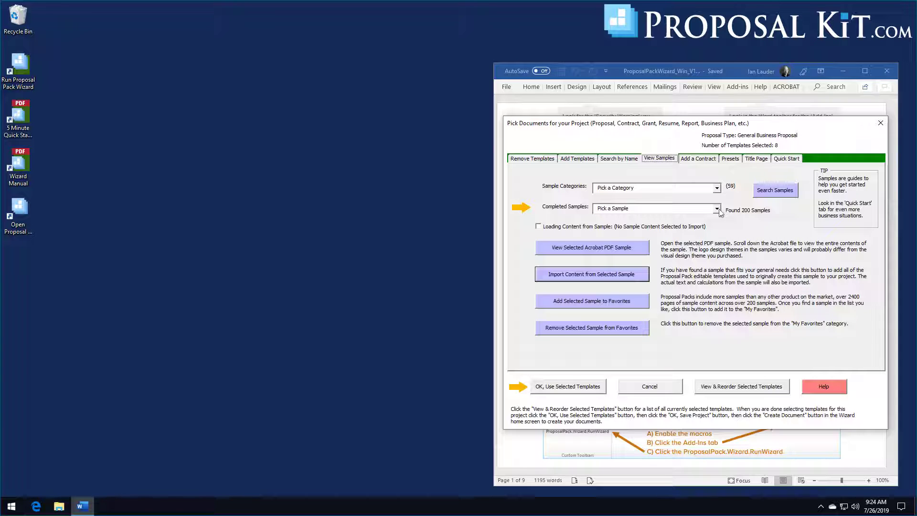
left_click(531, 159)
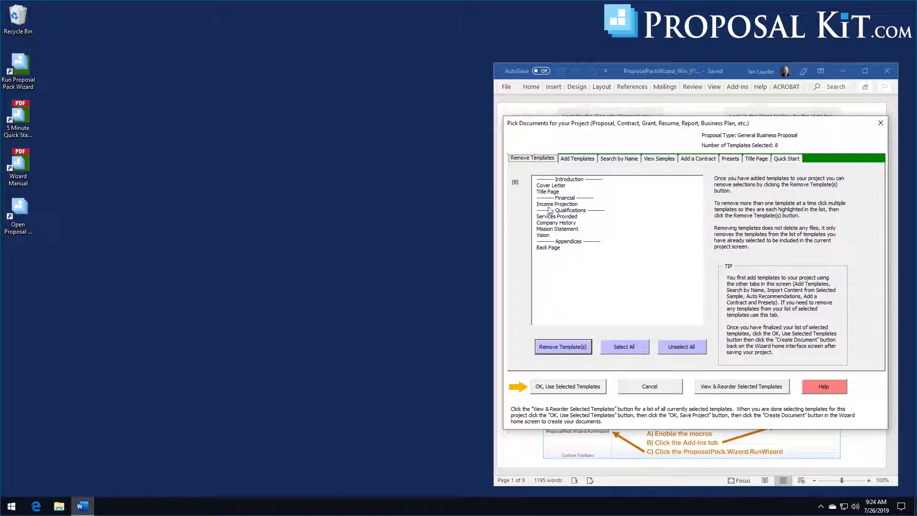
left_click(621, 347)
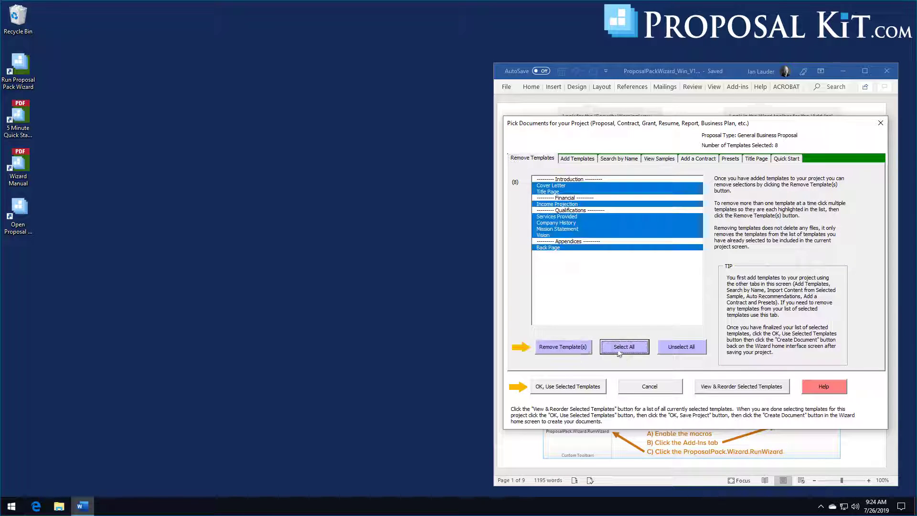
left_click(557, 349)
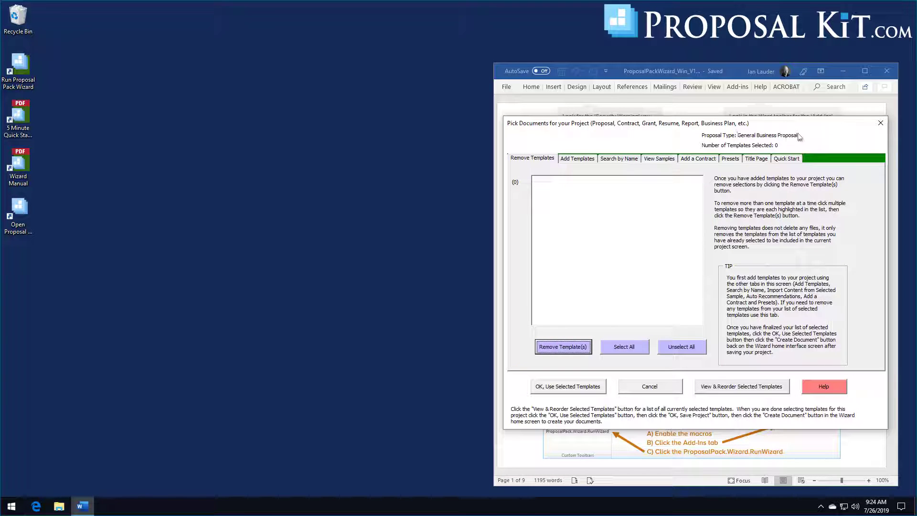
Browse the list of completed samples available for the project
left_click(660, 159)
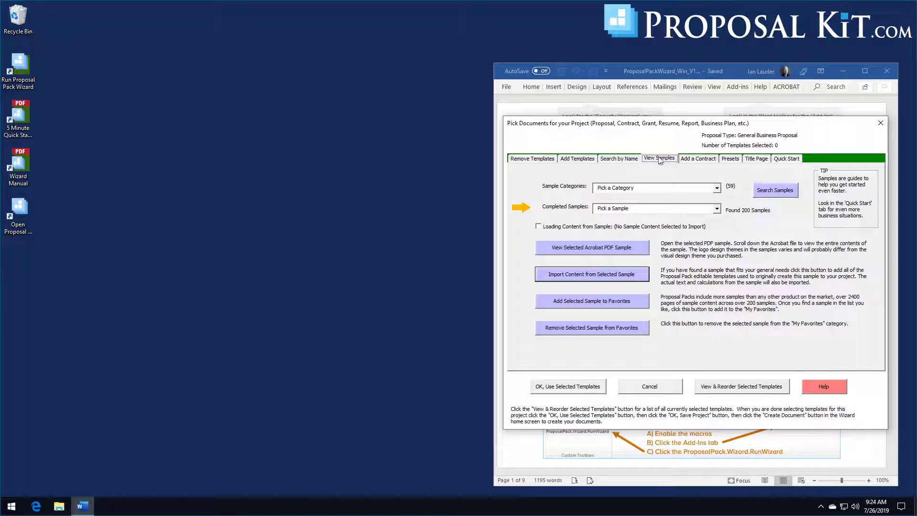
left_click(716, 208)
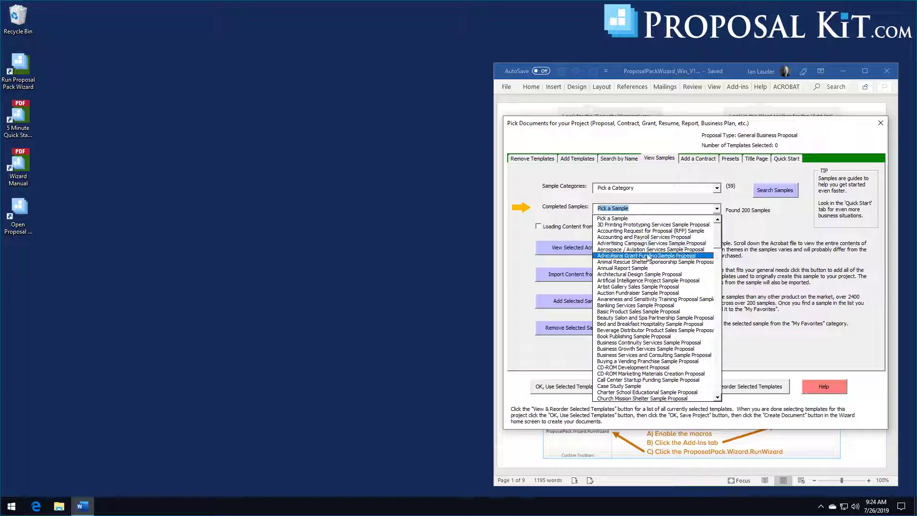
left_click_drag(720, 236, 719, 349)
left_click(649, 180)
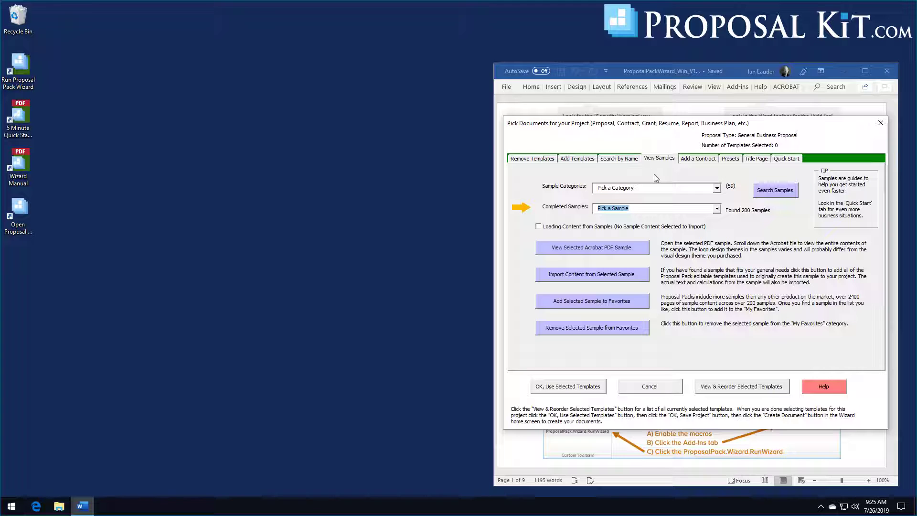
Import the content of the Animal Rescue Shelter Sponsorship Sample Proposal into the project and accept the resulting template selection
left_click(718, 211)
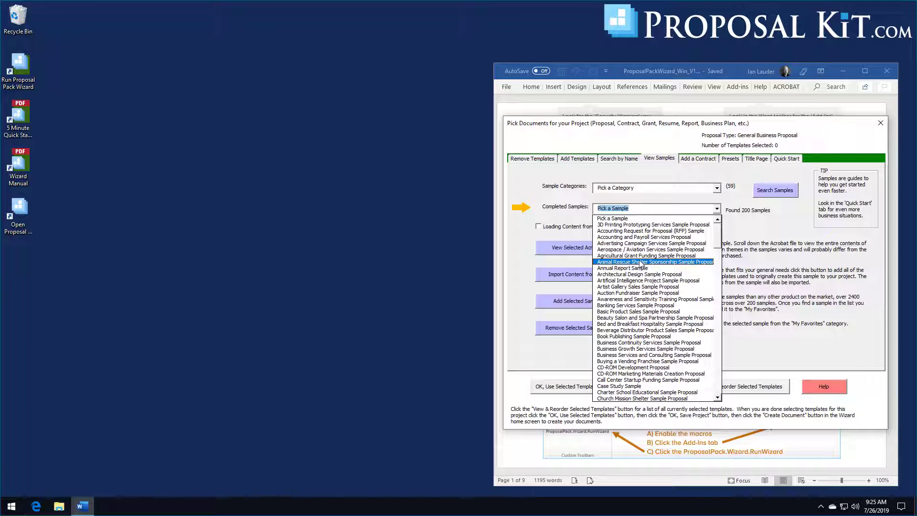
left_click(641, 262)
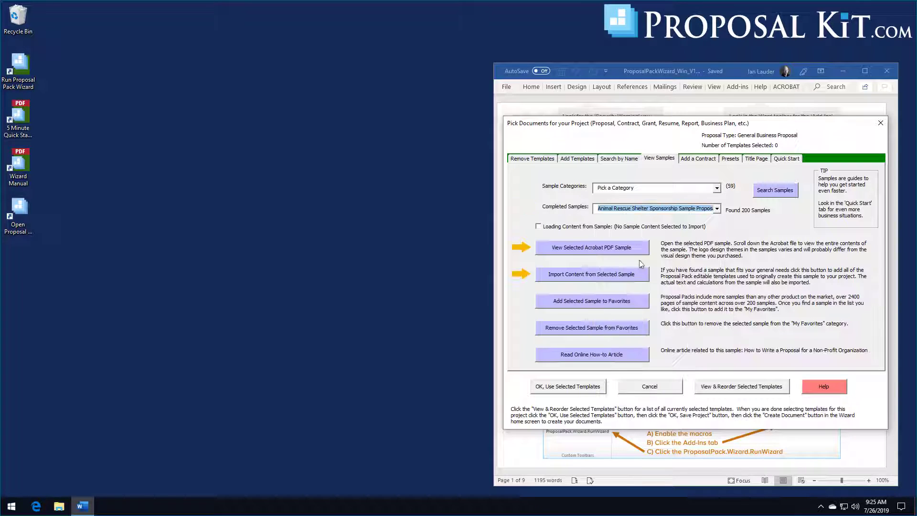
left_click(589, 274)
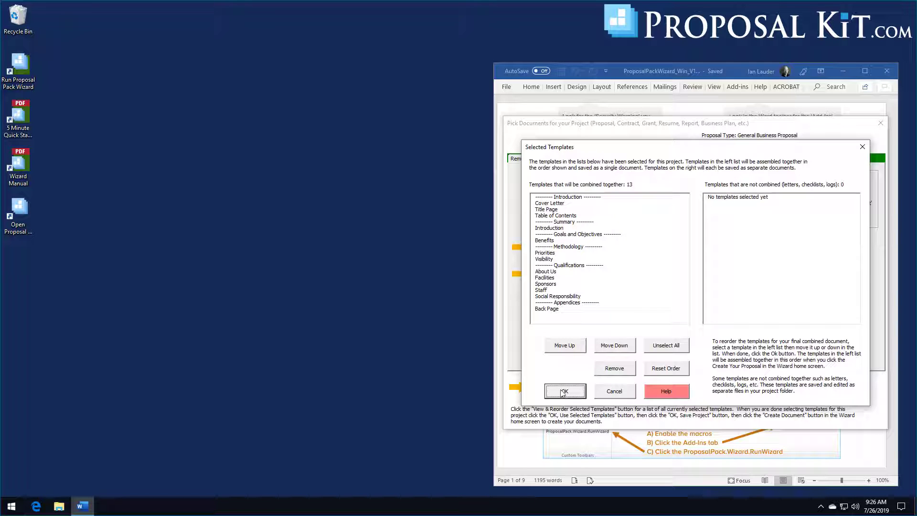
mouse_move(627, 149)
left_mouse_down()
mouse_move(629, 164)
mouse_move(629, 156)
left_mouse_up()
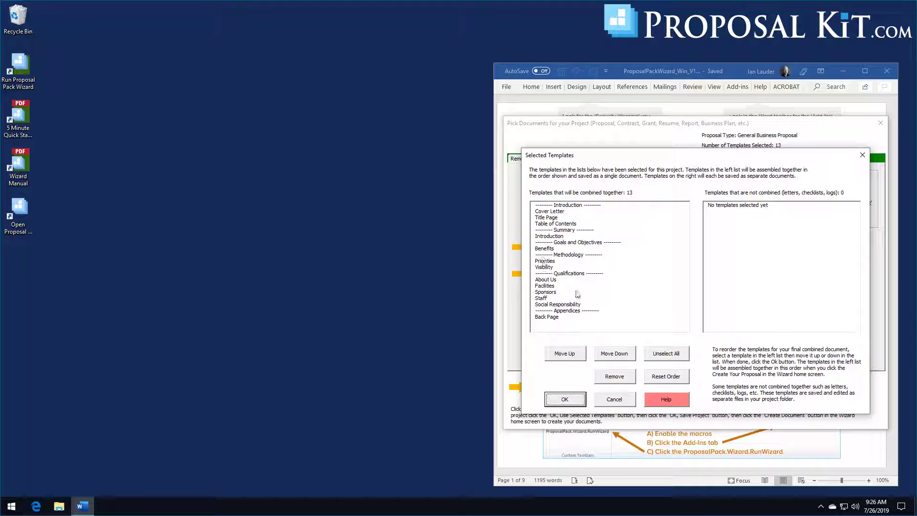
left_click(563, 400)
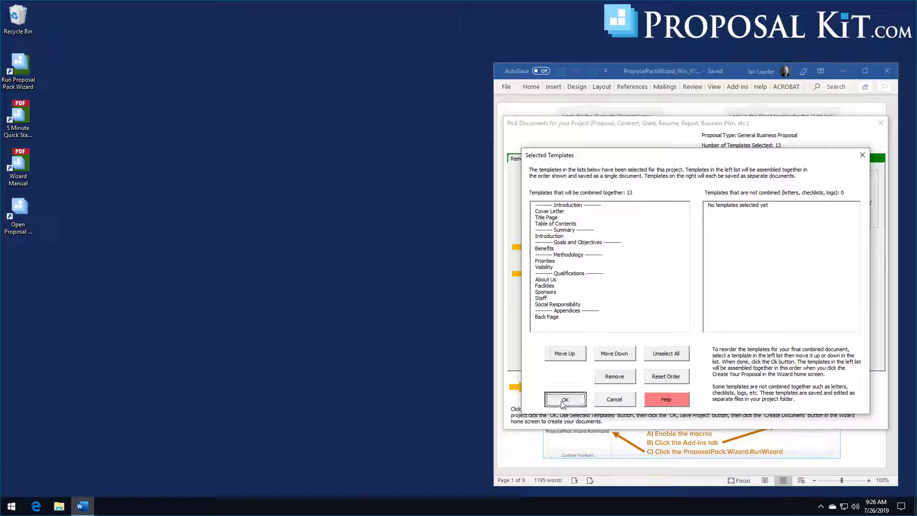
left_click(527, 288)
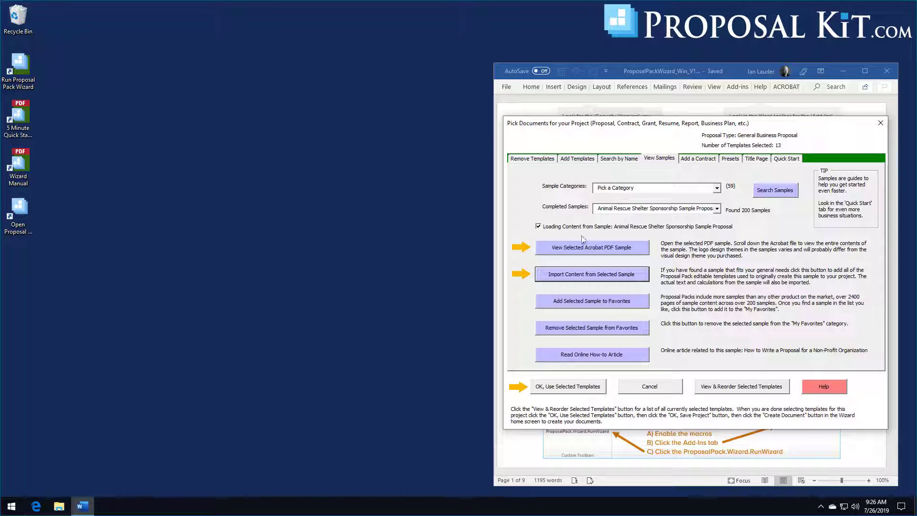
View the PDF of the Animal Rescue Shelter sample, read its chapter list, cover letter, title page and table of contents, and close it
left_click(585, 252)
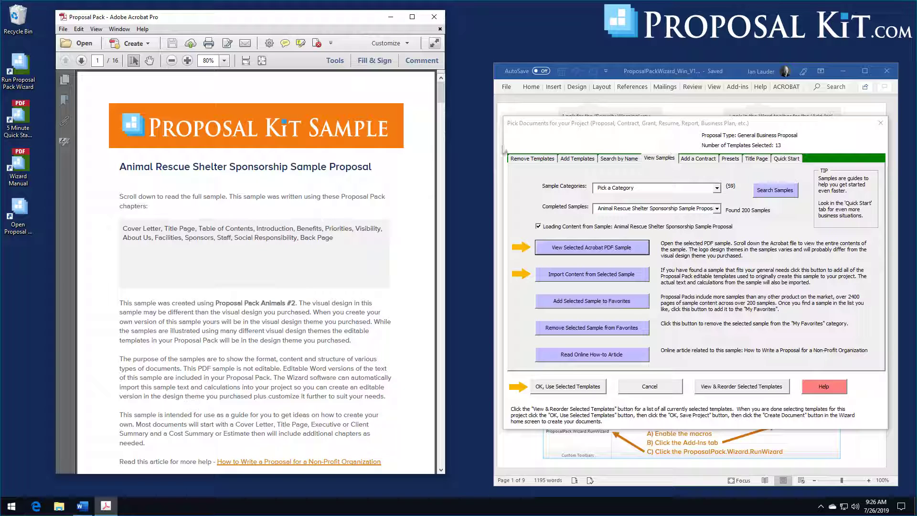
left_click_drag(443, 89, 440, 108)
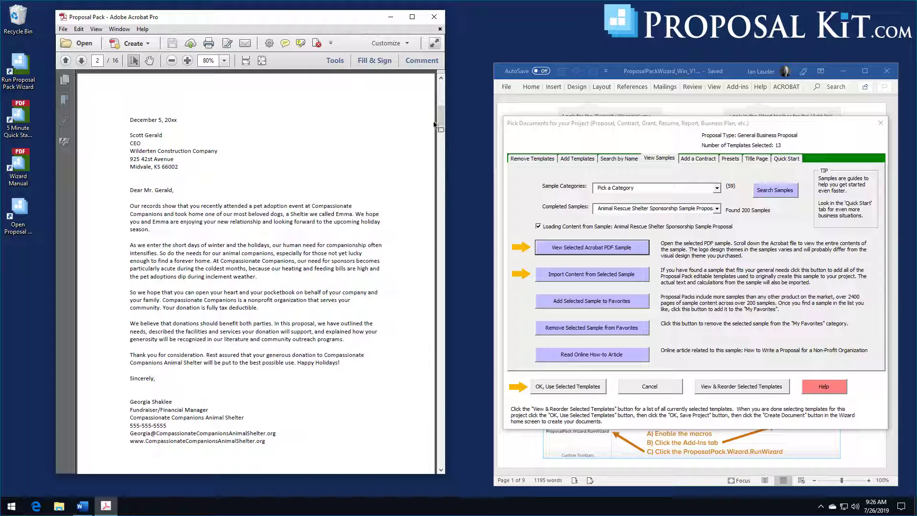
left_click_drag(443, 119, 446, 93)
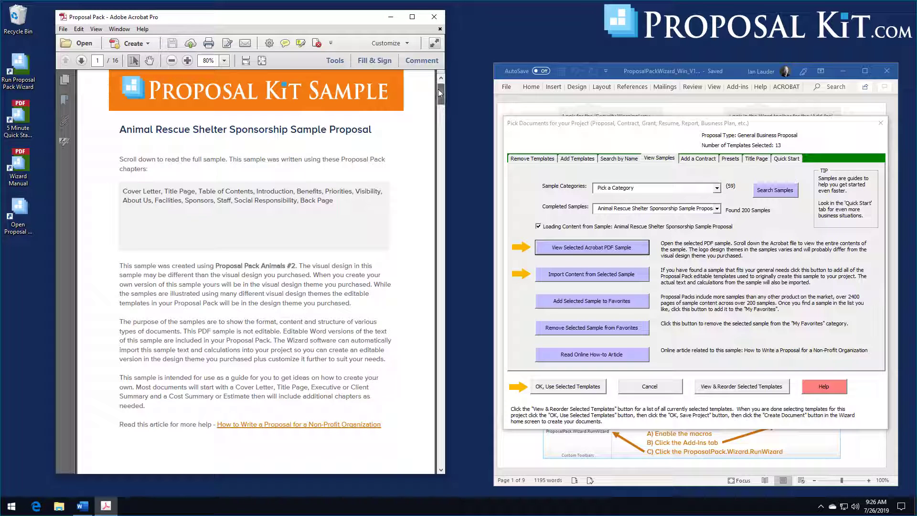
left_click_drag(437, 89, 440, 139)
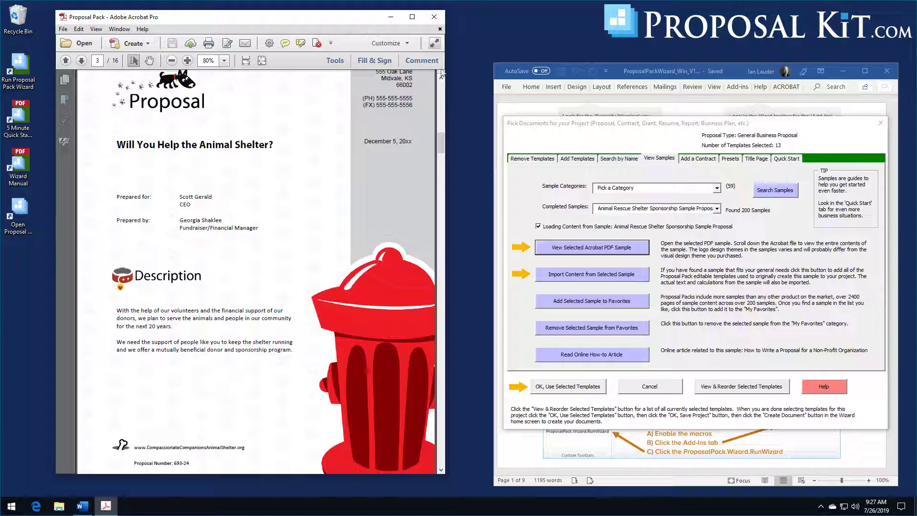
mouse_move(441, 135)
left_mouse_down()
mouse_move(438, 88)
mouse_move(445, 151)
left_mouse_up()
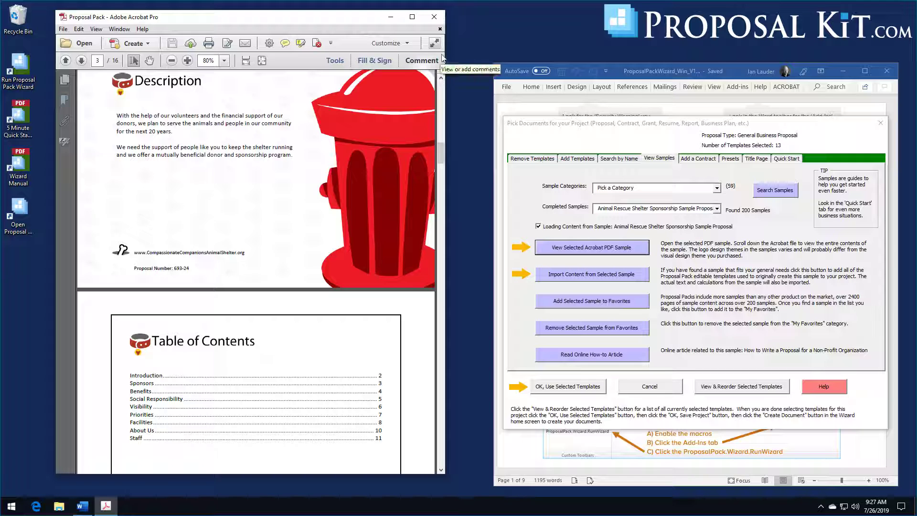
left_click(434, 18)
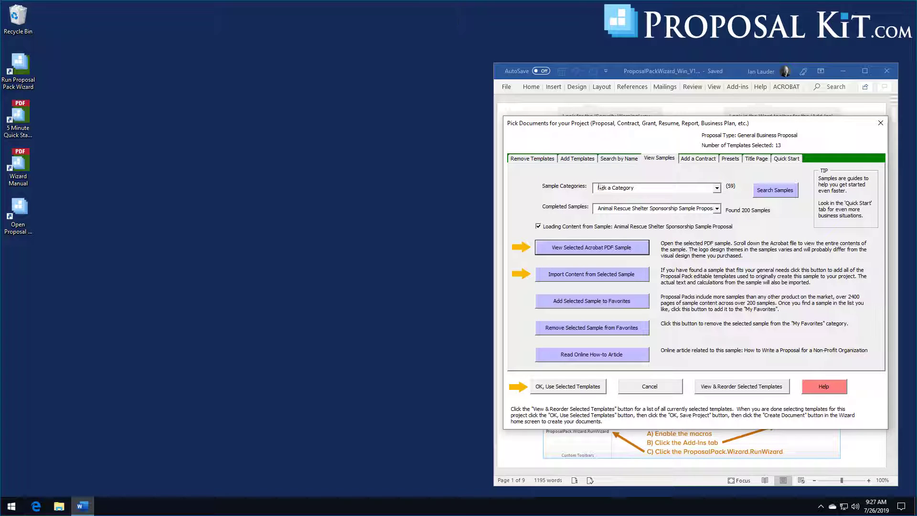
Add the Works for Hire Agreement from Contract Pack Pro Contracts (V18) to the project and accept the template selection
left_click(698, 157)
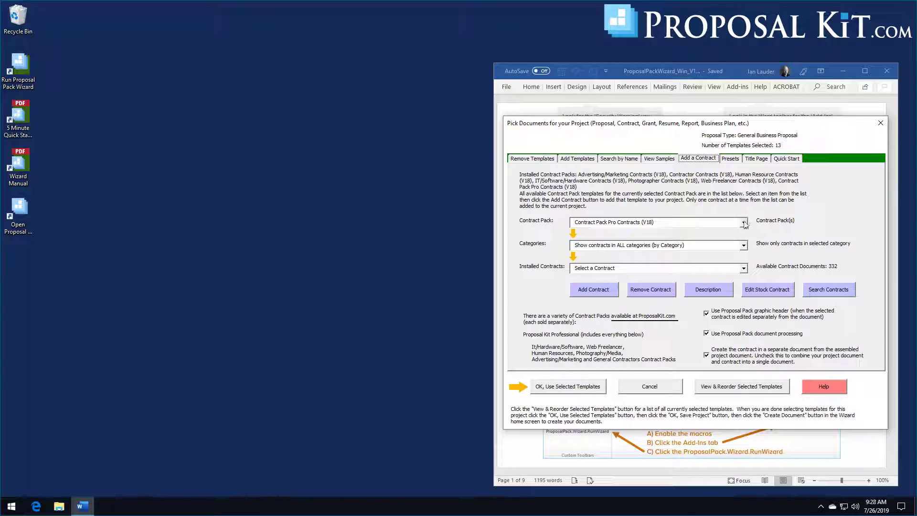
left_click(744, 269)
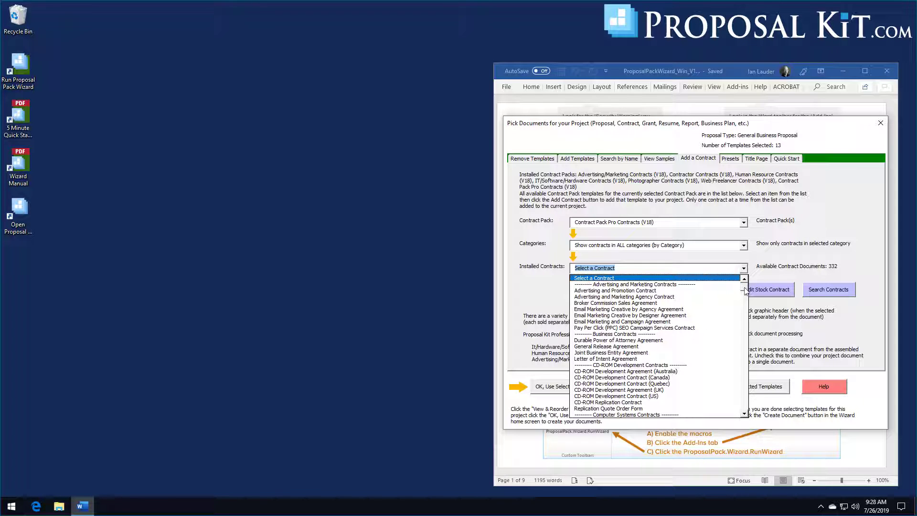
scroll(745, 291, "down", 1)
scroll(746, 290, "up", 1)
left_click_drag(745, 291, 744, 319)
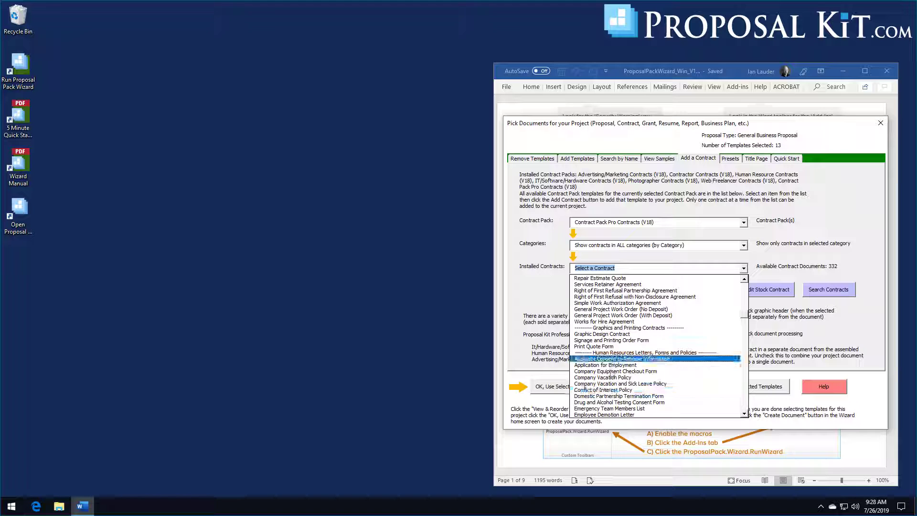
left_click(598, 322)
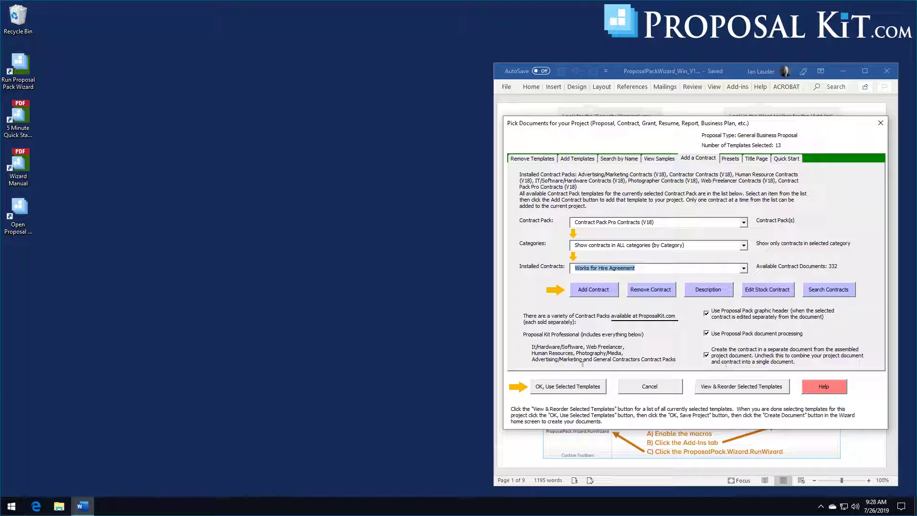
left_click(592, 294)
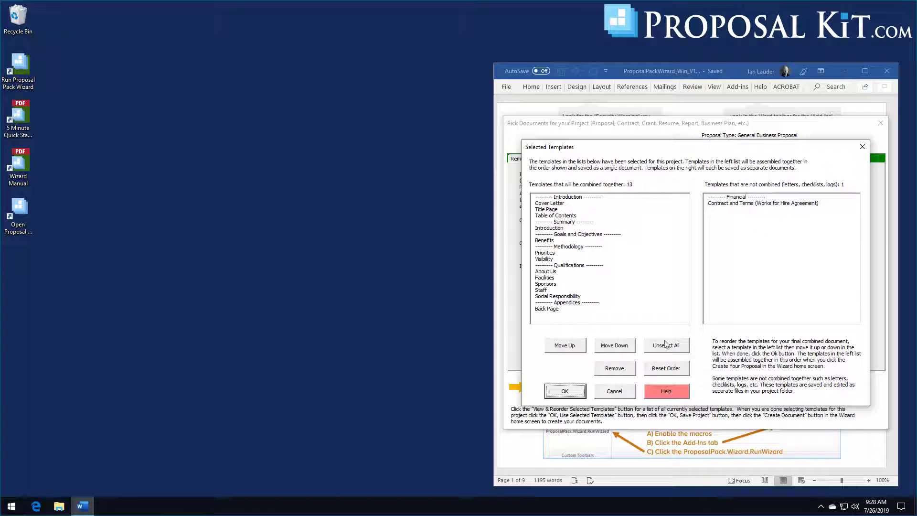
left_click(575, 394)
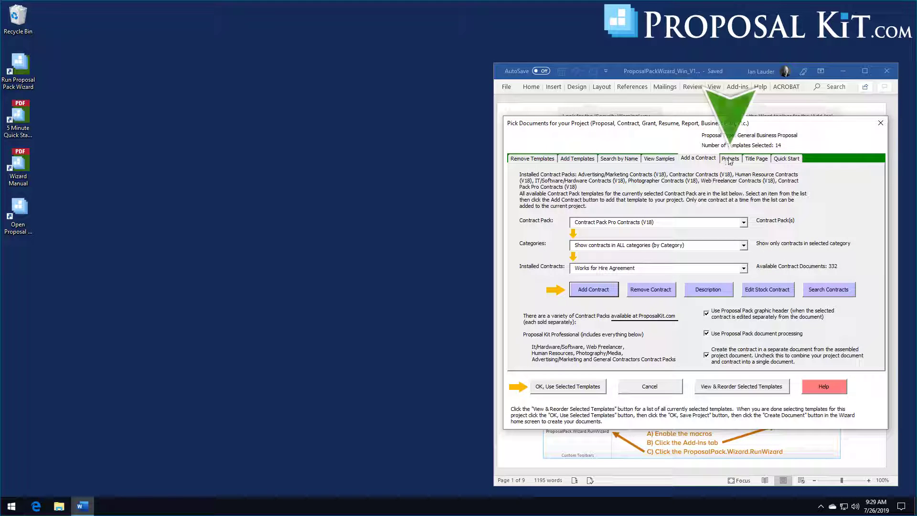
Create a new preset named My Custom List from the selected templates and check it in the preset list
left_click(730, 162)
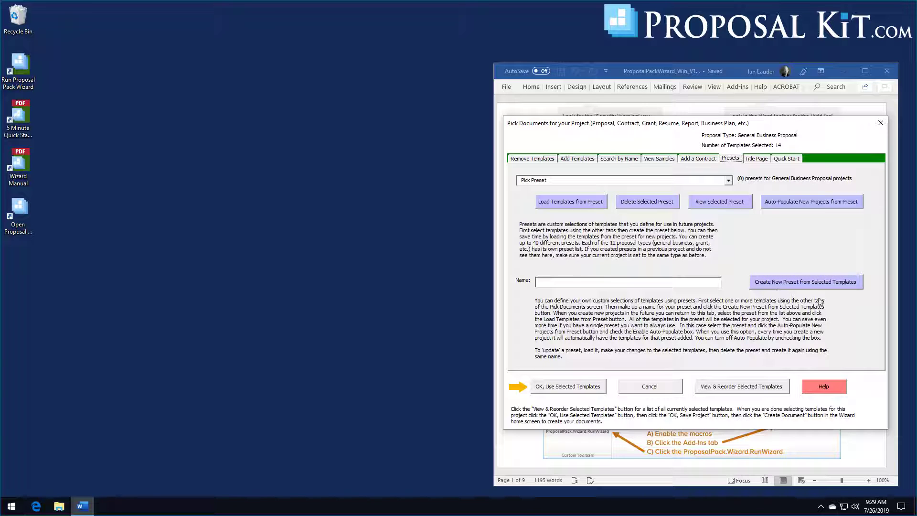
left_click(656, 284)
type("My Custom List")
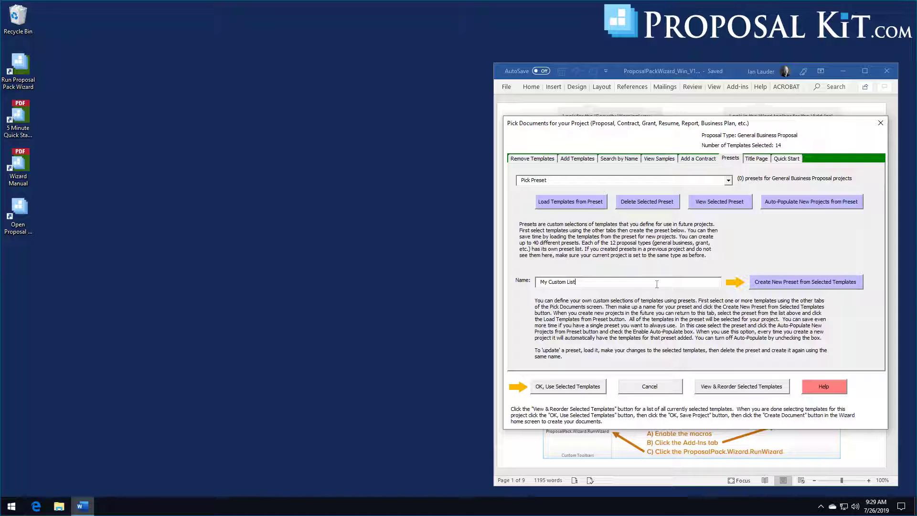
left_click(803, 284)
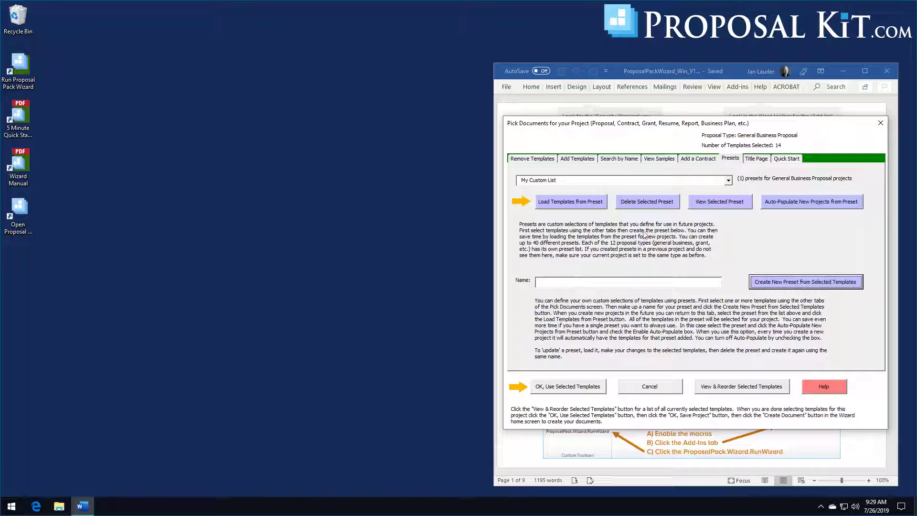
left_click(728, 181)
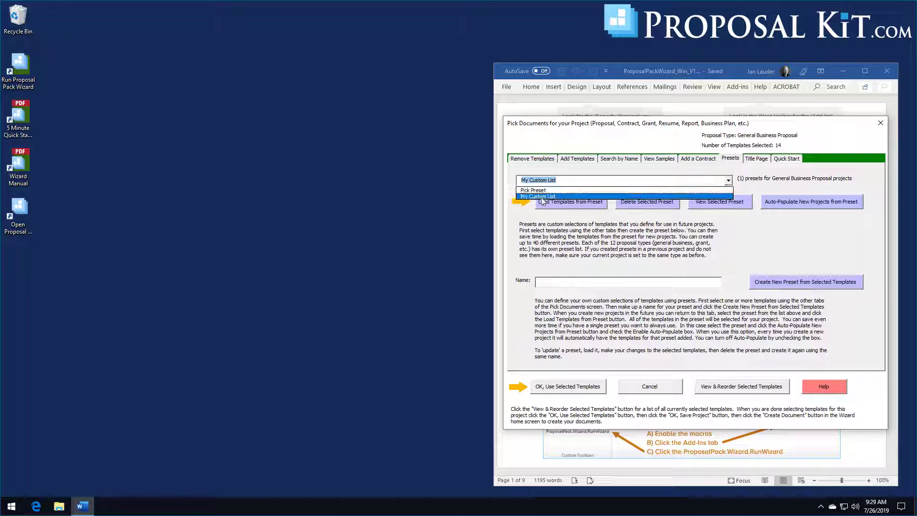
left_click(753, 226)
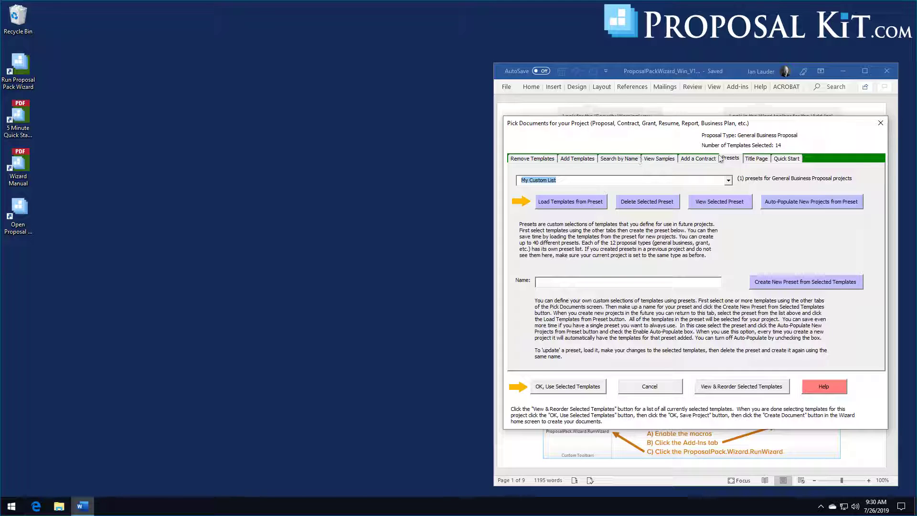
Browse the installed title page packs for the project and select Title Page Pack Volume #1 (V6)
left_click(760, 162)
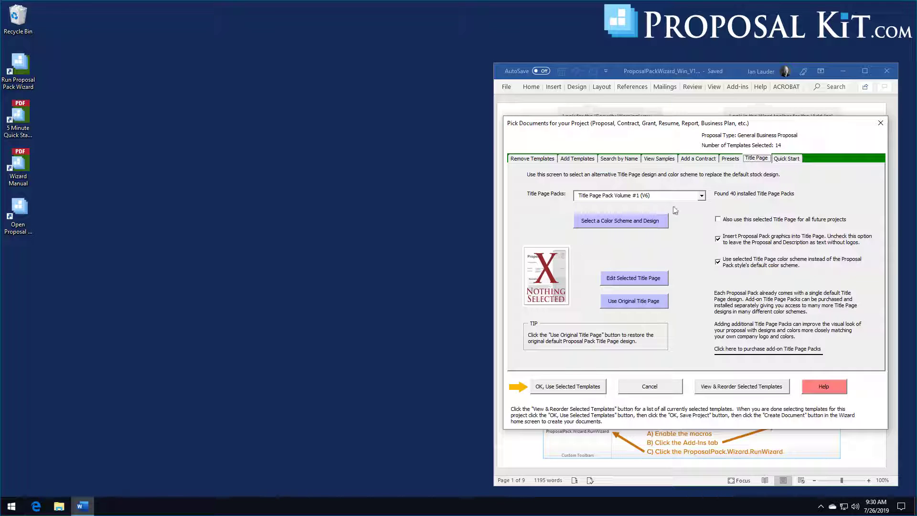
left_click(702, 195)
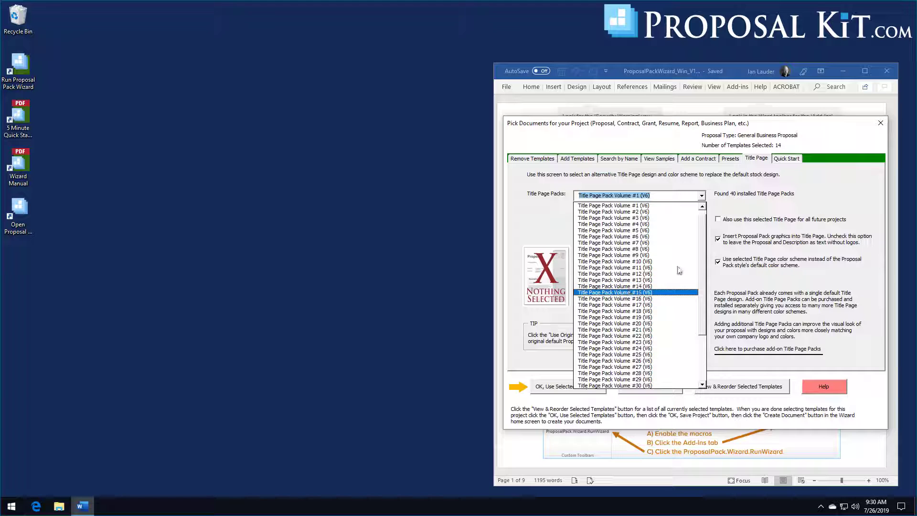
mouse_move(705, 250)
left_mouse_down()
mouse_move(706, 302)
mouse_move(705, 249)
left_mouse_up()
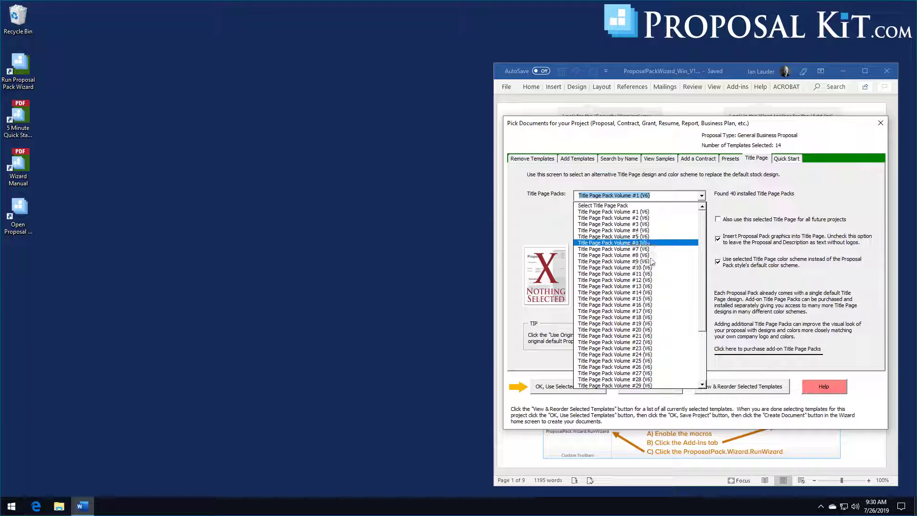
mouse_move(703, 240)
left_mouse_down()
mouse_move(703, 294)
mouse_move(703, 231)
left_mouse_up()
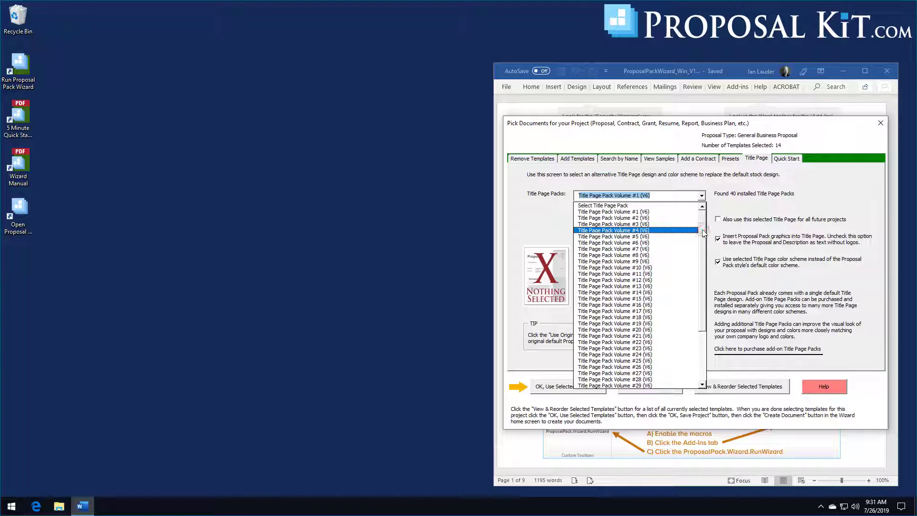
left_click_drag(703, 232, 705, 286)
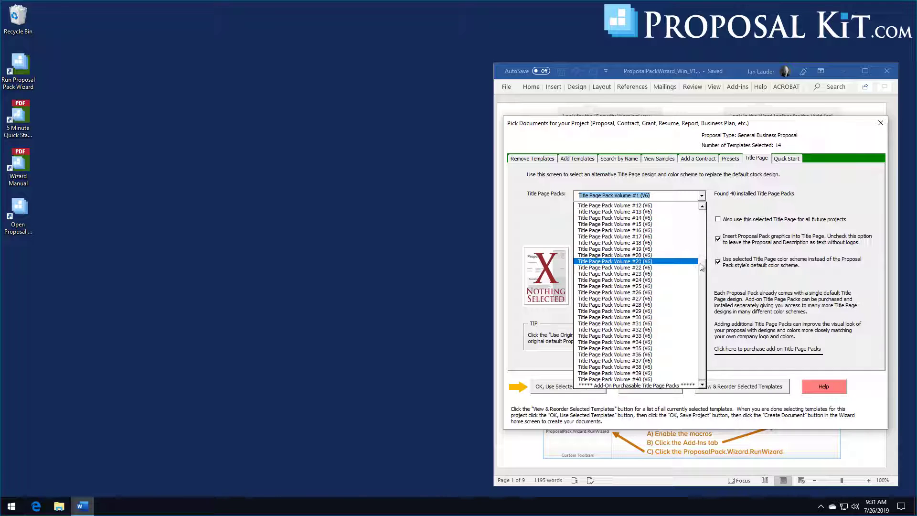
left_click_drag(702, 266, 702, 214)
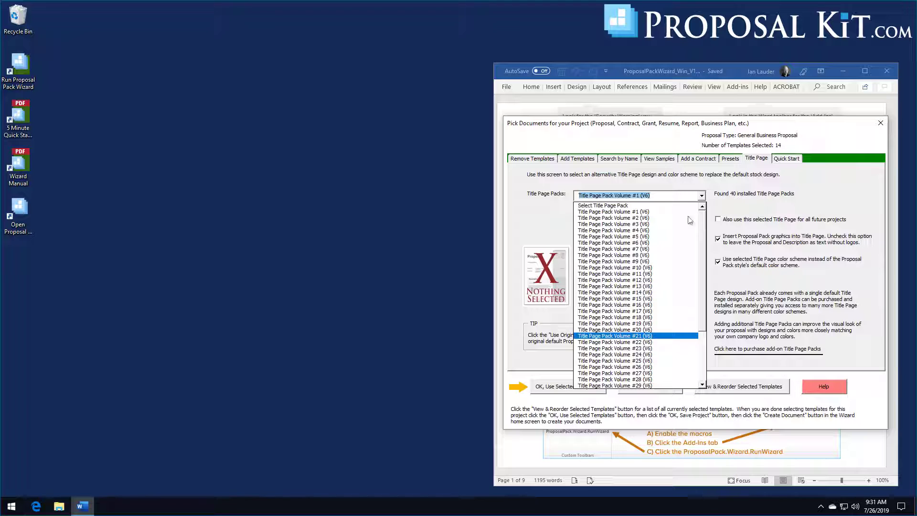
left_click(629, 213)
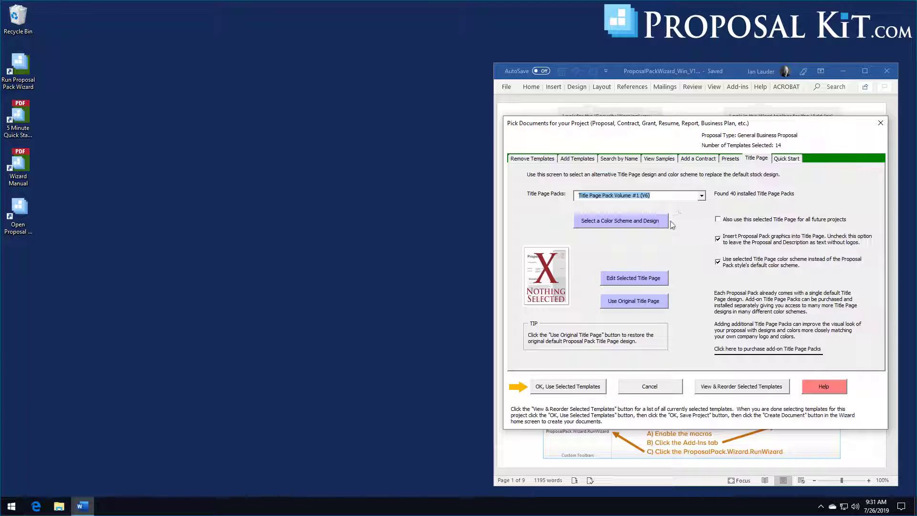
Try the Arcs title page design with the Emerald Salmon color scheme and cancel the selection
left_click(621, 223)
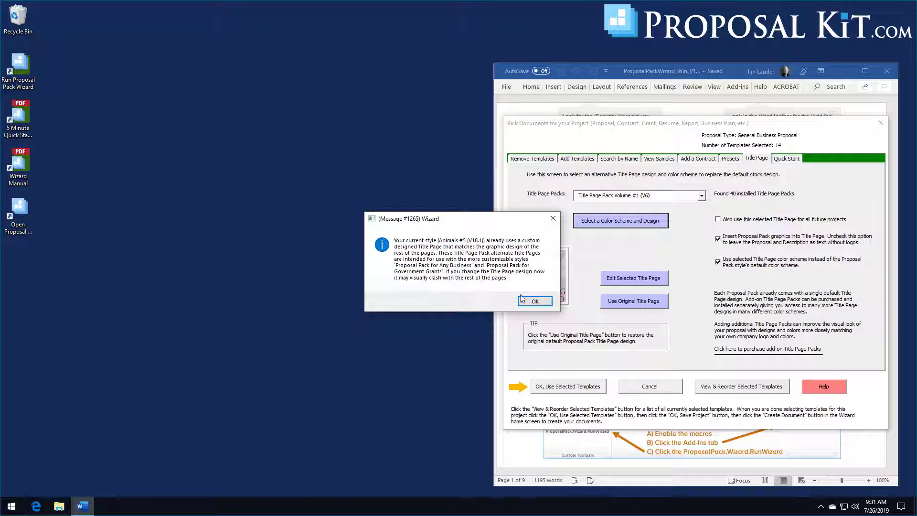
left_click(535, 302)
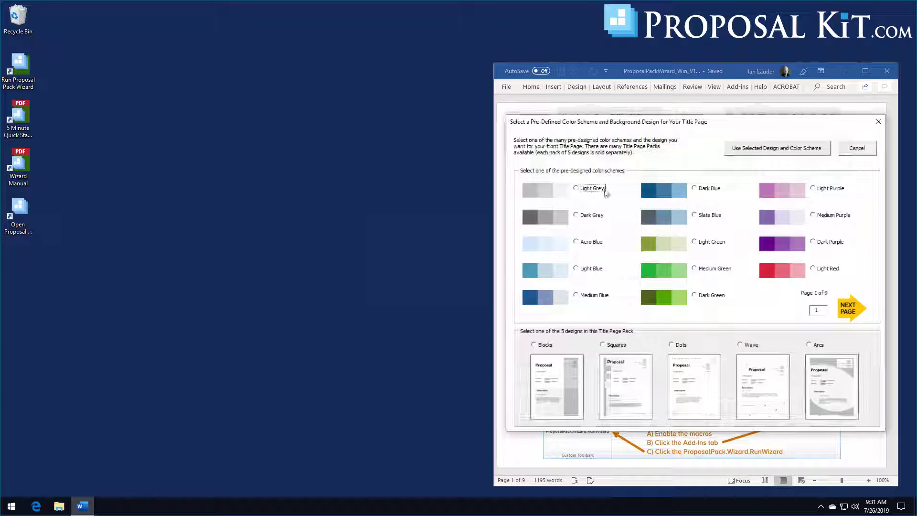
left_click_drag(711, 122, 640, 114)
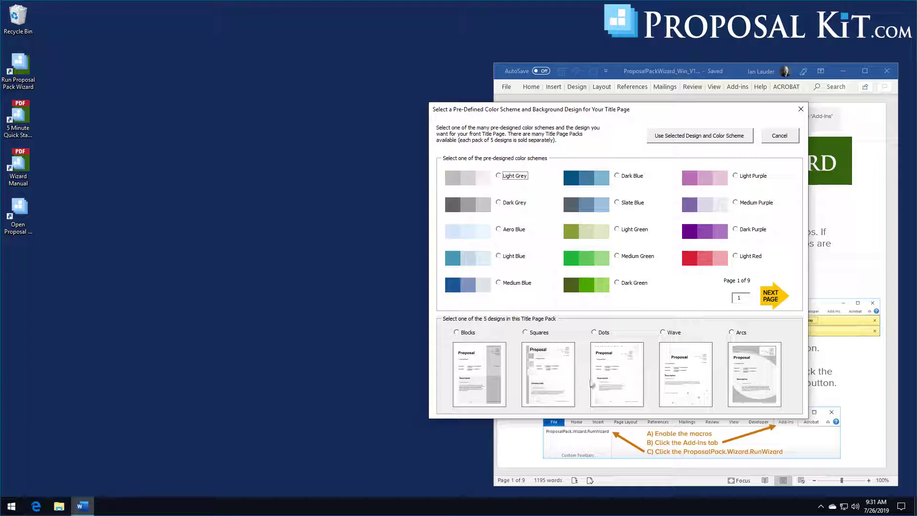
left_click(732, 333)
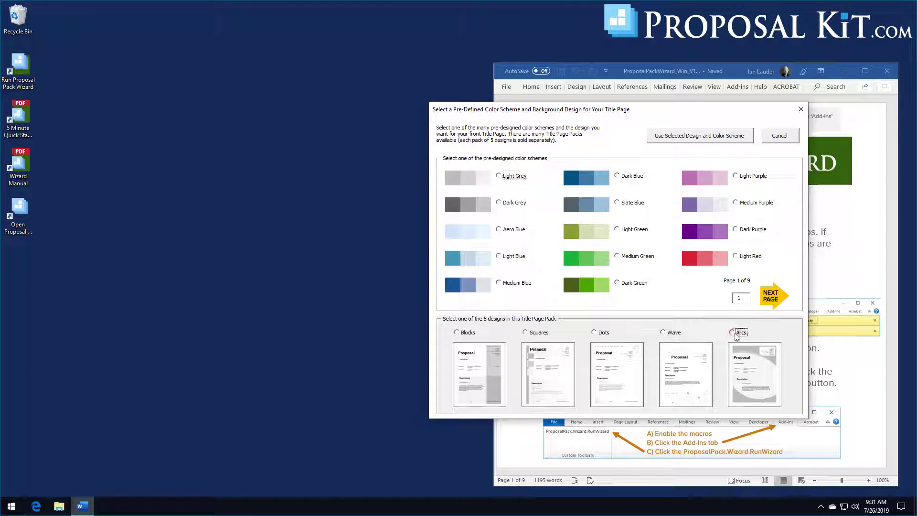
left_click(767, 301)
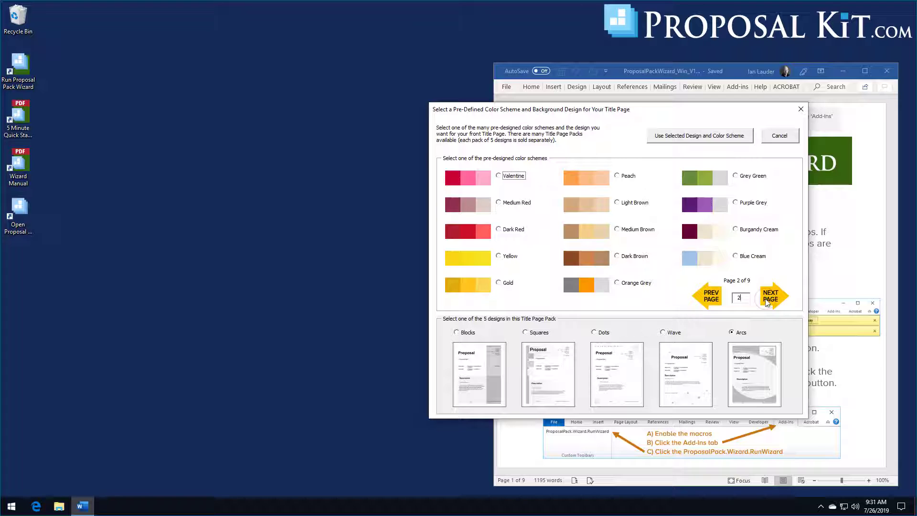
left_click(766, 301)
left_click(737, 203)
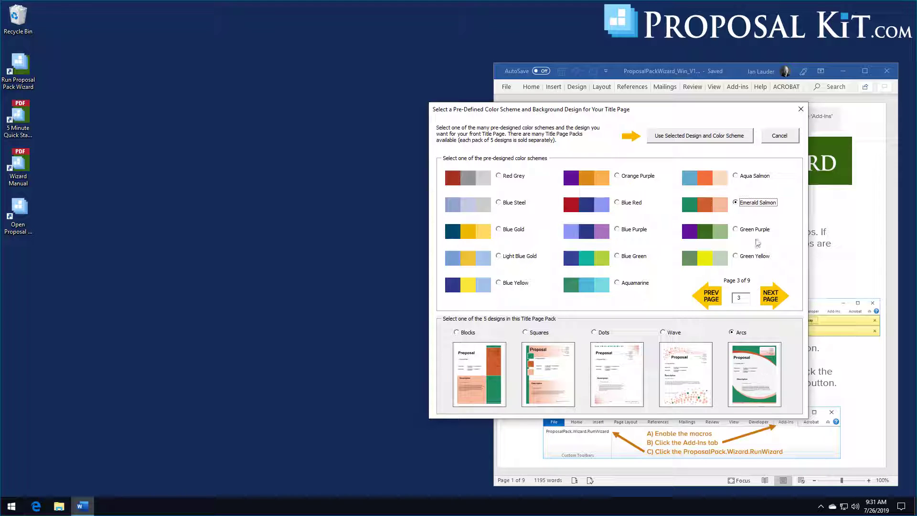
left_click(780, 137)
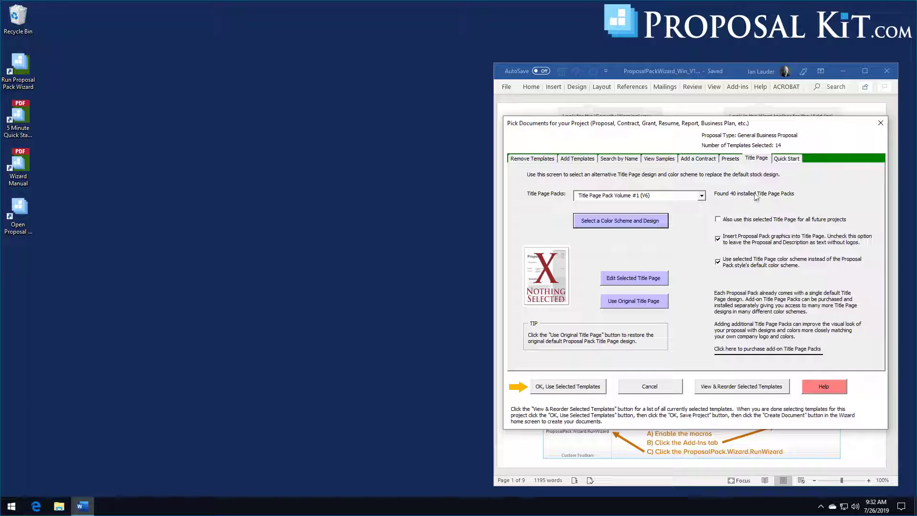
Look through the complete Quick Start collection of import lists without choosing one
left_click(793, 161)
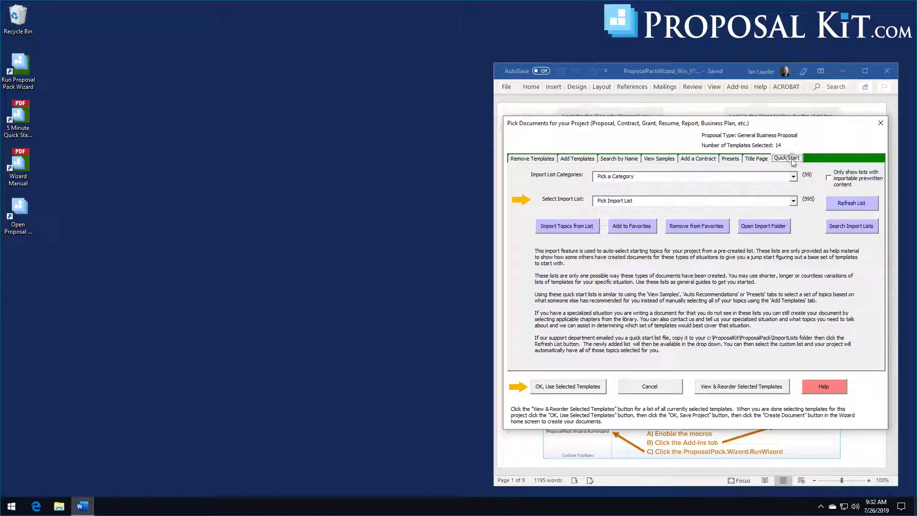
left_click(794, 201)
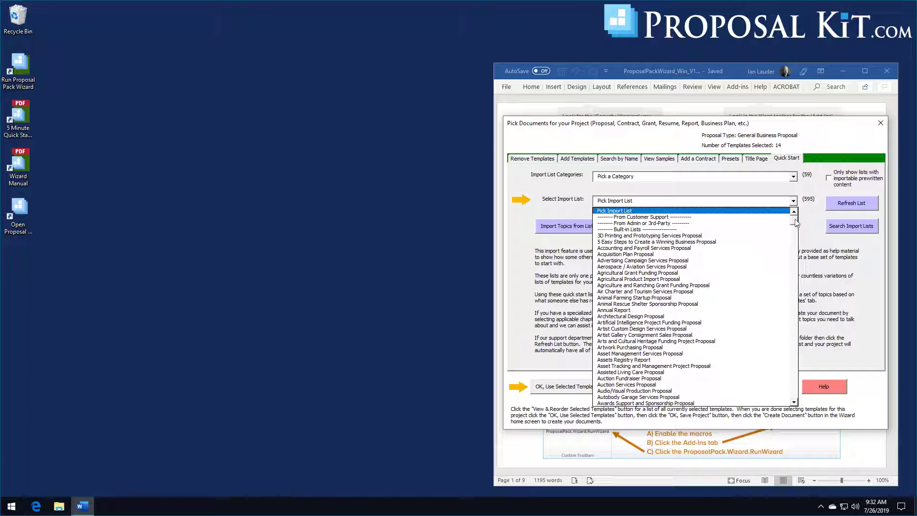
mouse_move(795, 220)
left_mouse_down()
mouse_move(796, 406)
mouse_move(797, 294)
mouse_move(807, 260)
mouse_move(795, 216)
left_mouse_up()
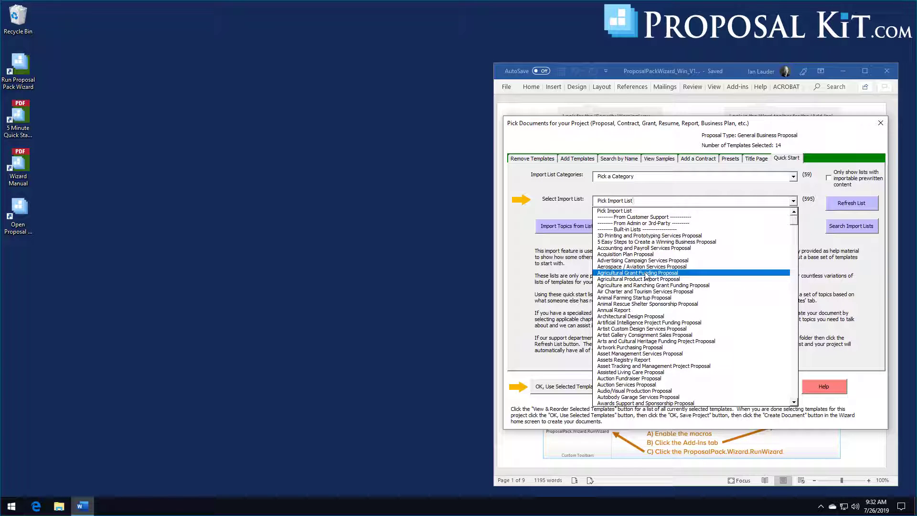
left_click(809, 224)
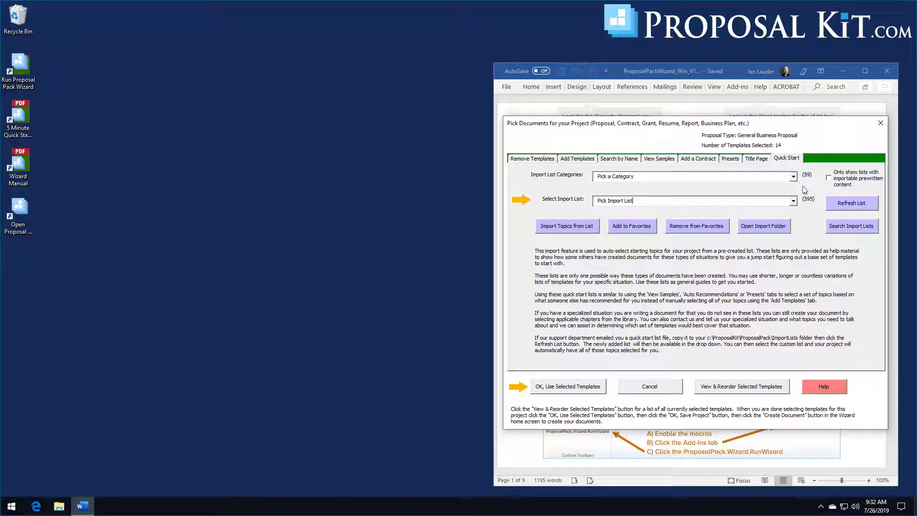
Filter the import lists by the Construction, contracting, building proposal category and look through the matching lists
left_click(793, 177)
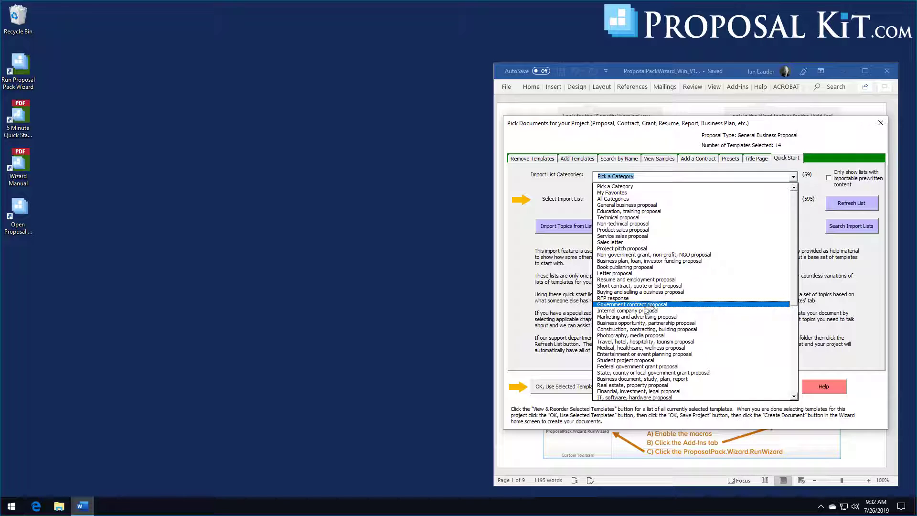
left_click(619, 330)
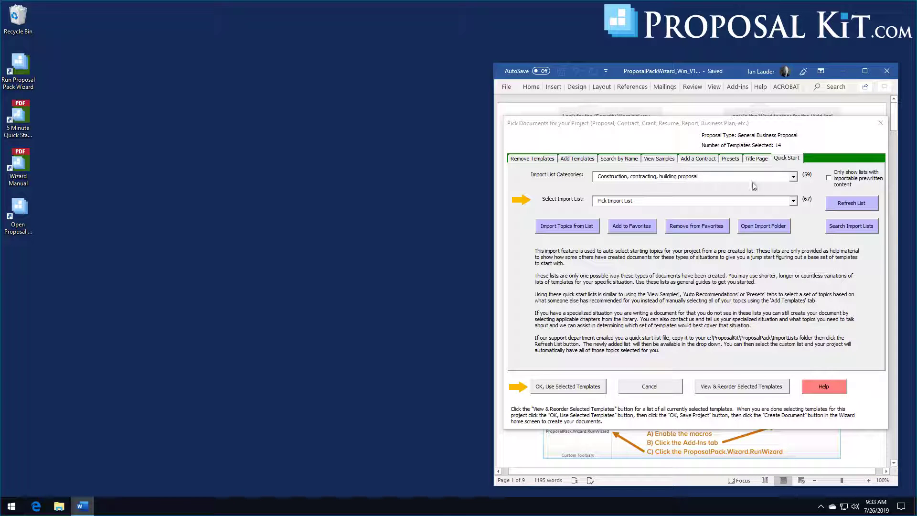
left_click(795, 202)
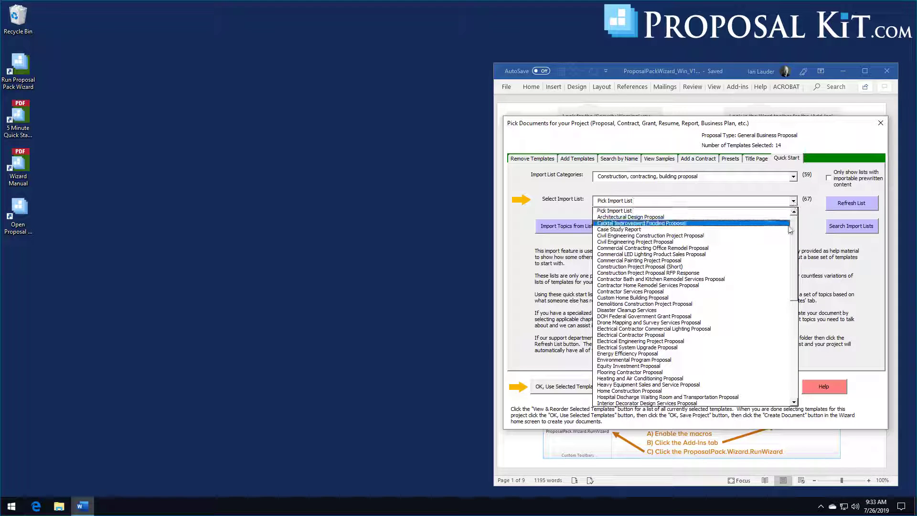
left_click_drag(797, 231, 801, 344)
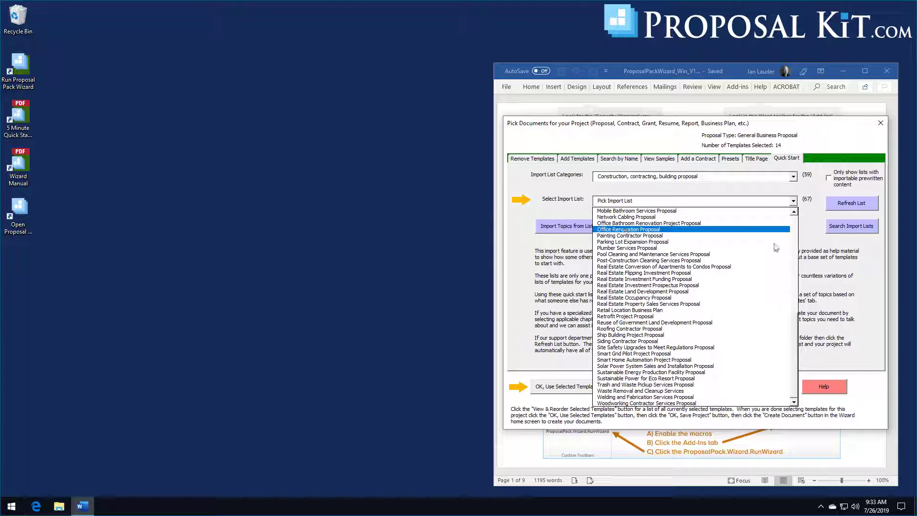
left_click_drag(795, 316, 797, 221)
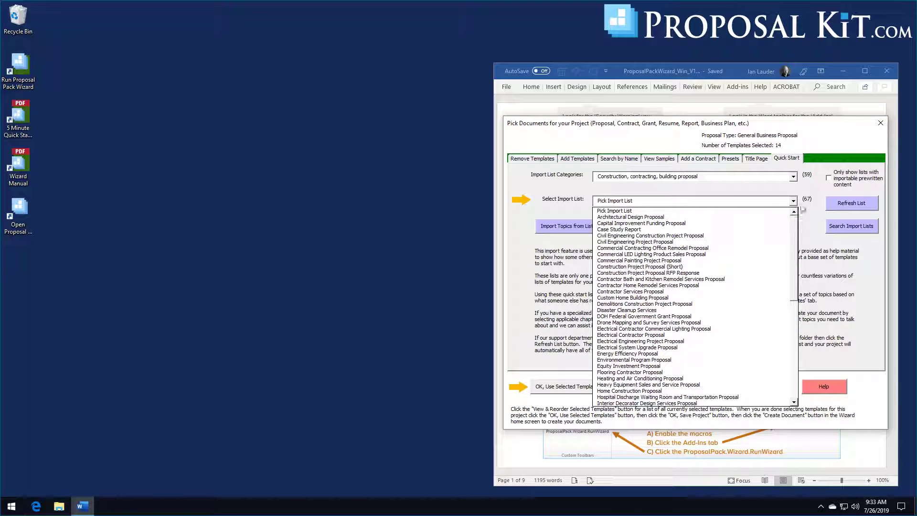
left_click(807, 191)
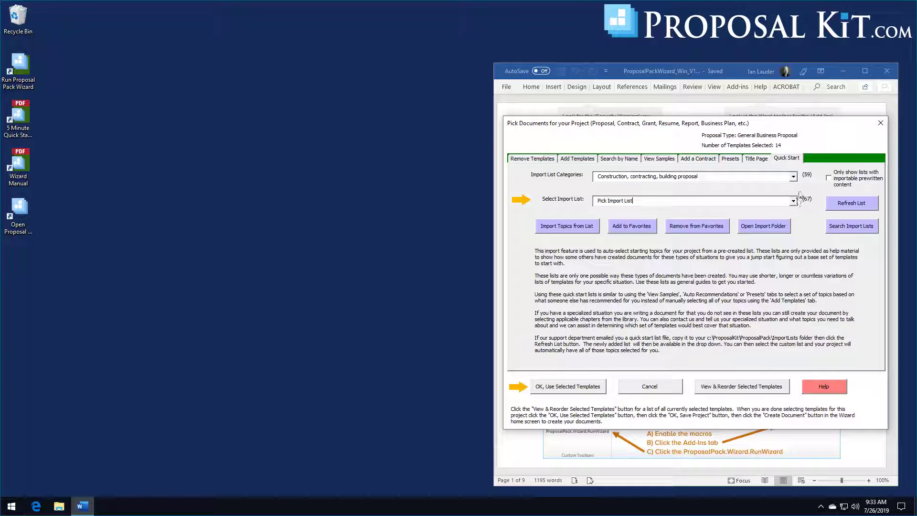
Search the import lists for "animal" and view the description of the Animal Rescue Shelter Sponsorship Proposal list
left_click(849, 226)
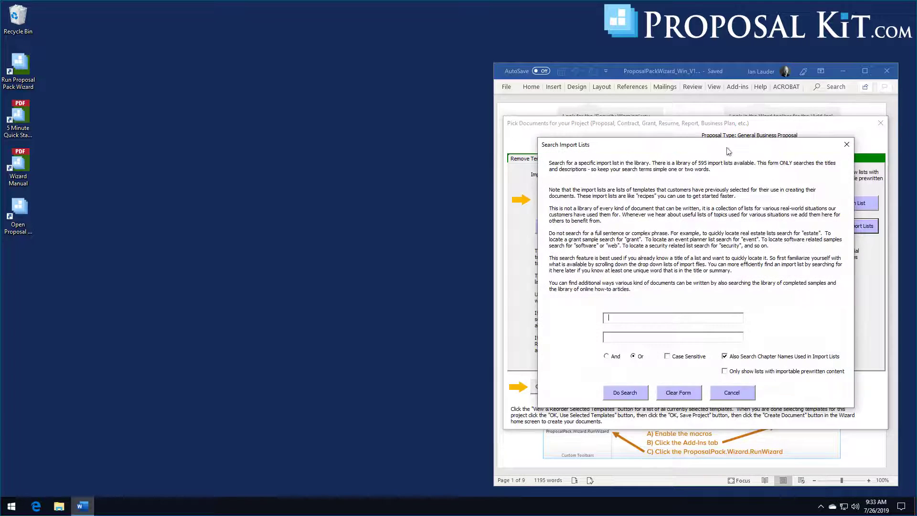
mouse_move(733, 147)
left_mouse_down()
mouse_move(695, 140)
mouse_move(721, 146)
left_mouse_up()
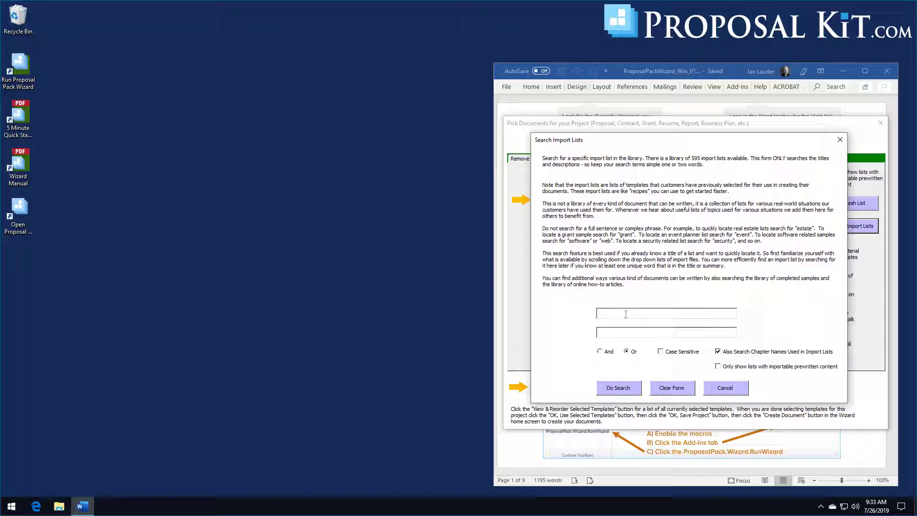
type("animal")
left_click(622, 391)
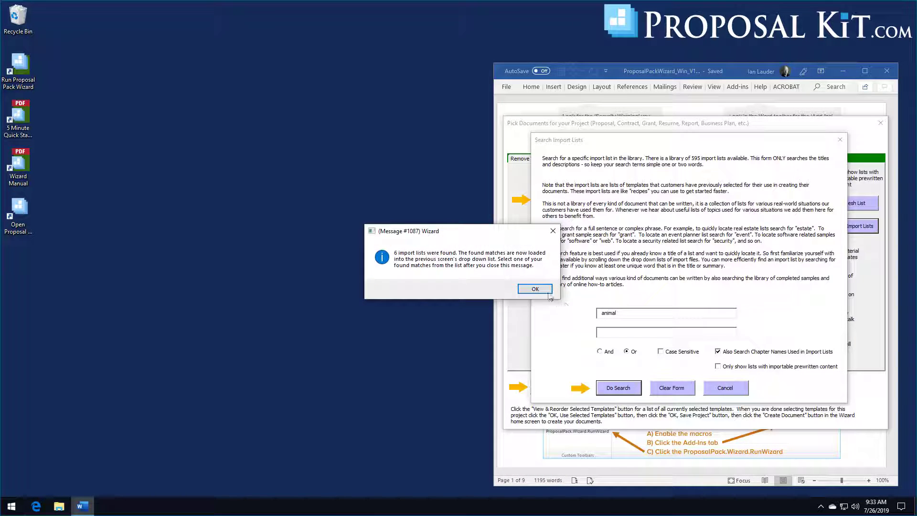
left_click(534, 290)
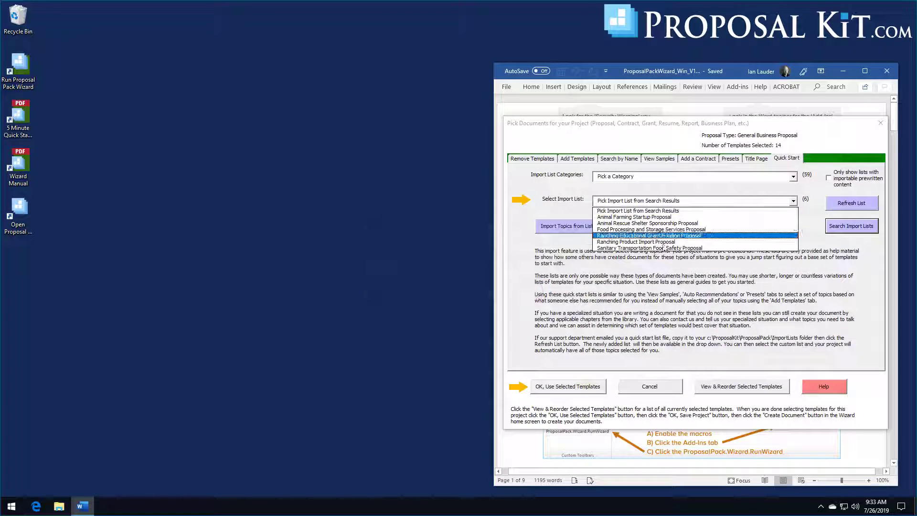
left_click(634, 225)
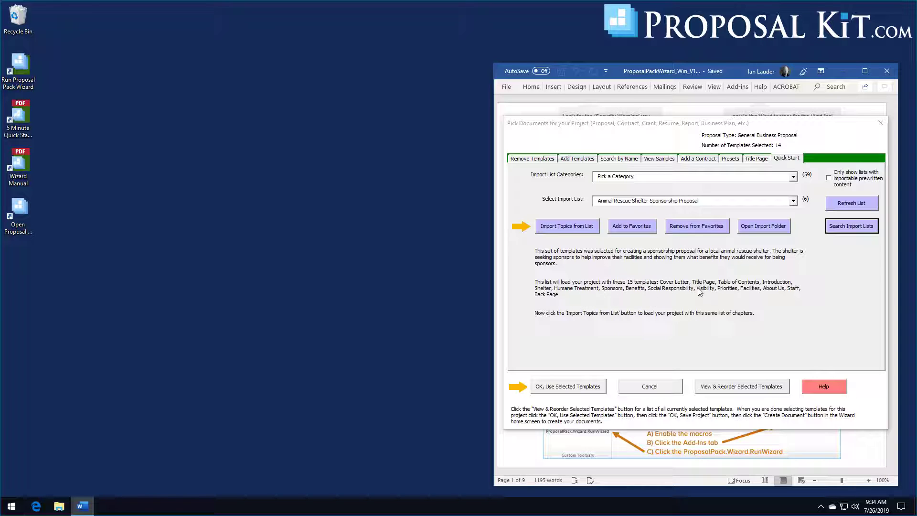
Search the import lists for "medical" and look through the matching lists without choosing one
left_click(855, 228)
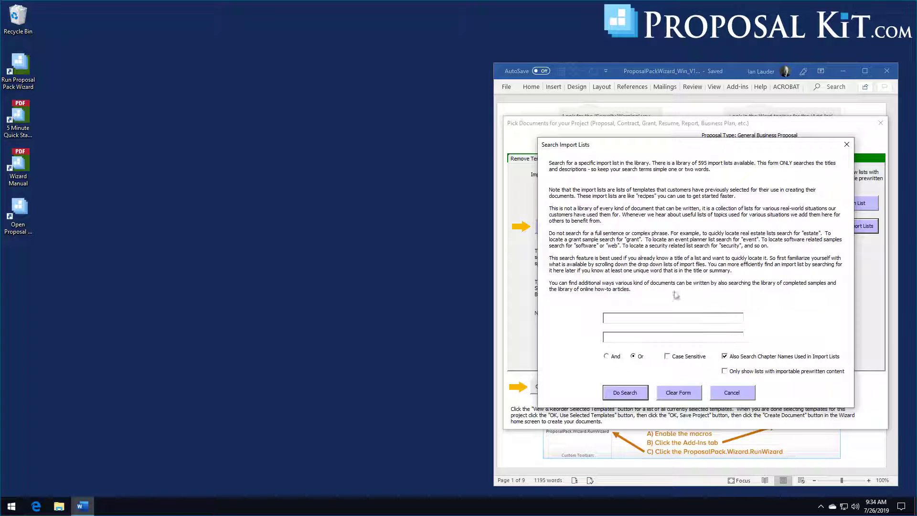
left_click(666, 319)
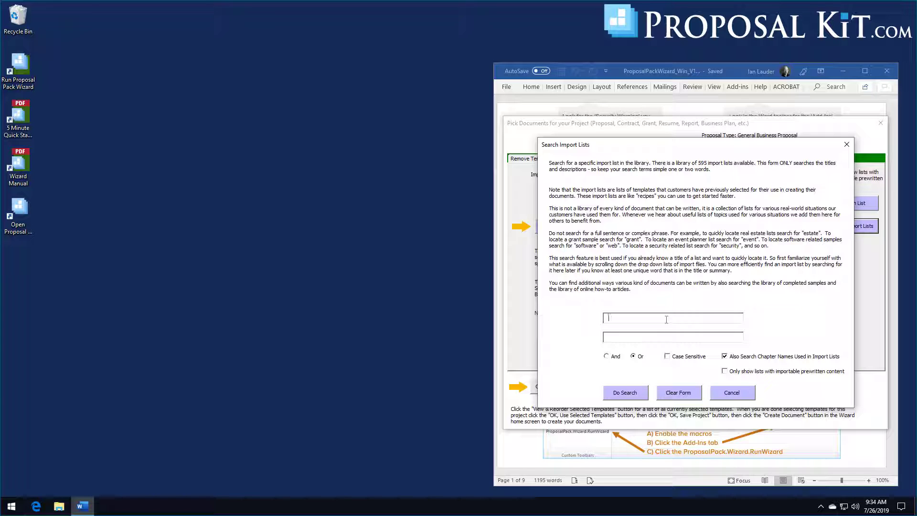
type("medical")
left_click(628, 393)
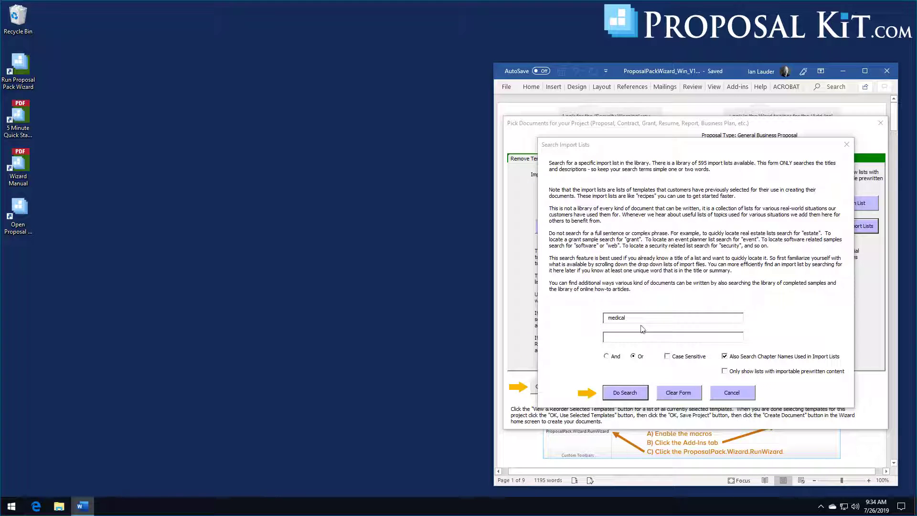
left_click(625, 393)
left_click(530, 293)
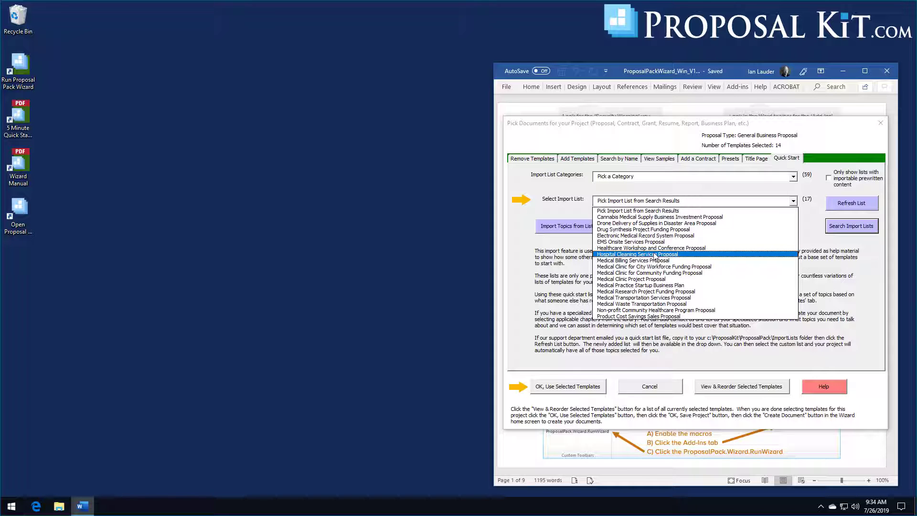
left_click(814, 227)
Search the import lists for "security" and look through the matching lists without choosing one
left_click(853, 227)
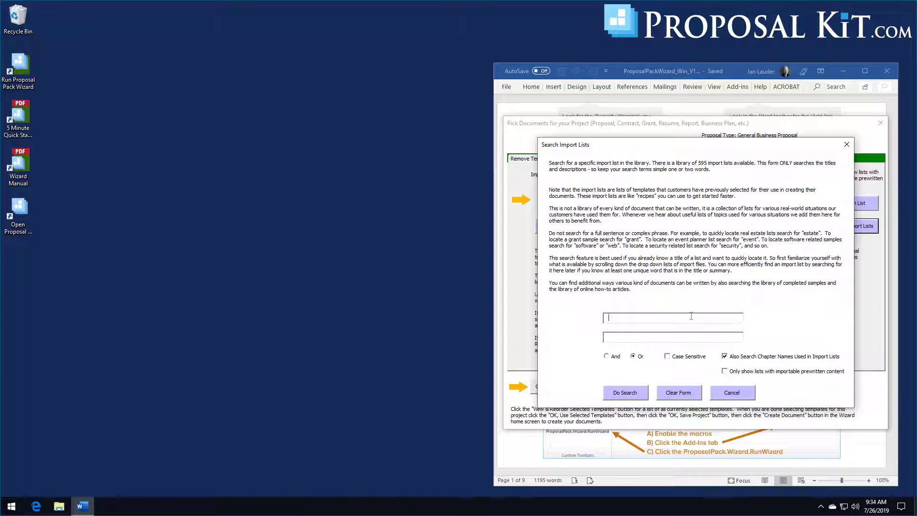
type("security")
left_click(637, 394)
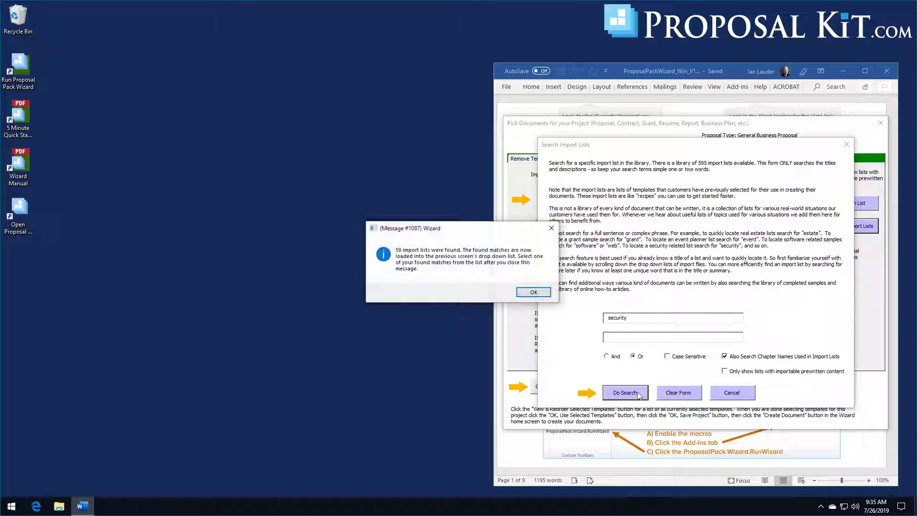
left_click(534, 293)
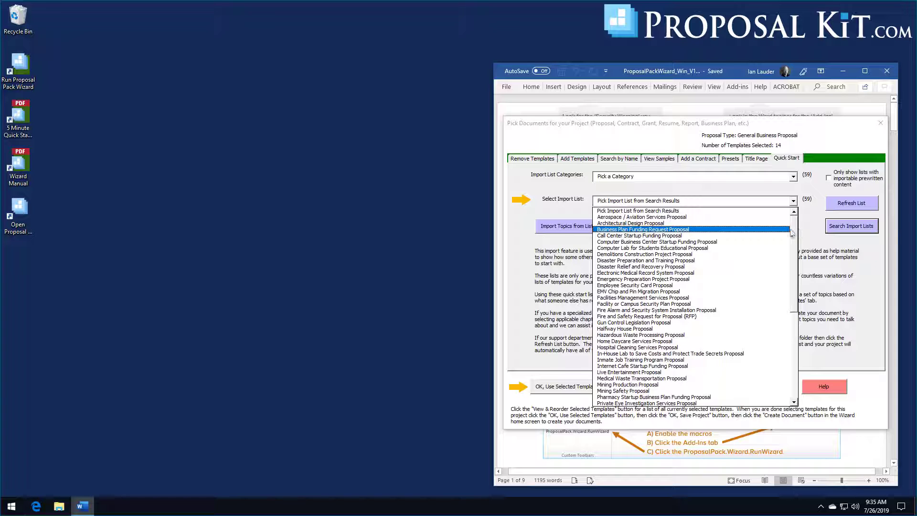
mouse_move(794, 241)
left_mouse_down()
mouse_move(795, 342)
mouse_move(805, 232)
left_mouse_up()
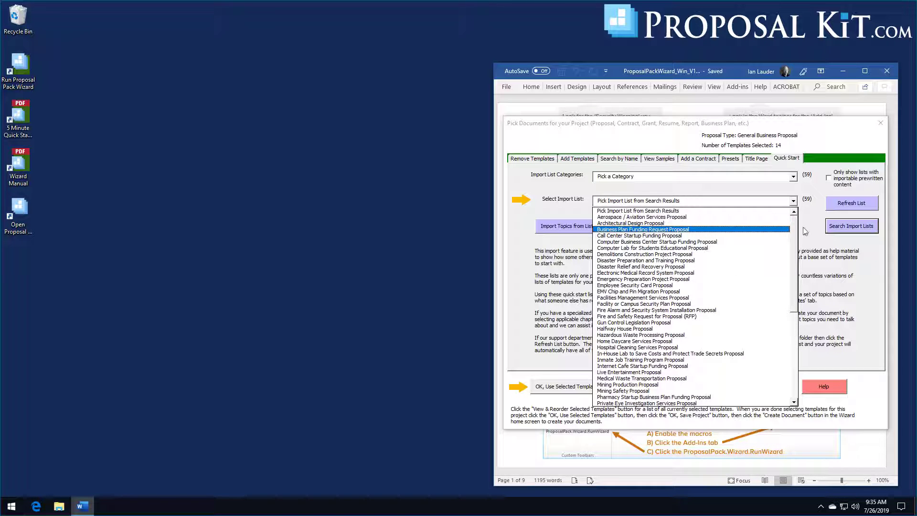
scroll(805, 231, "down", 10)
left_click(809, 230)
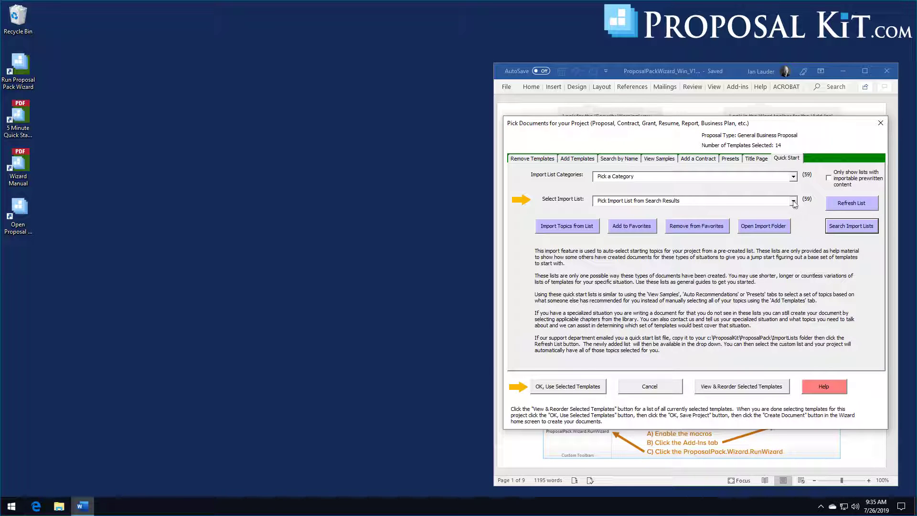
left_click(793, 201)
left_click(805, 221)
Accept the selected templates, save the My New Project #9 project and start building its documents
left_click(576, 390)
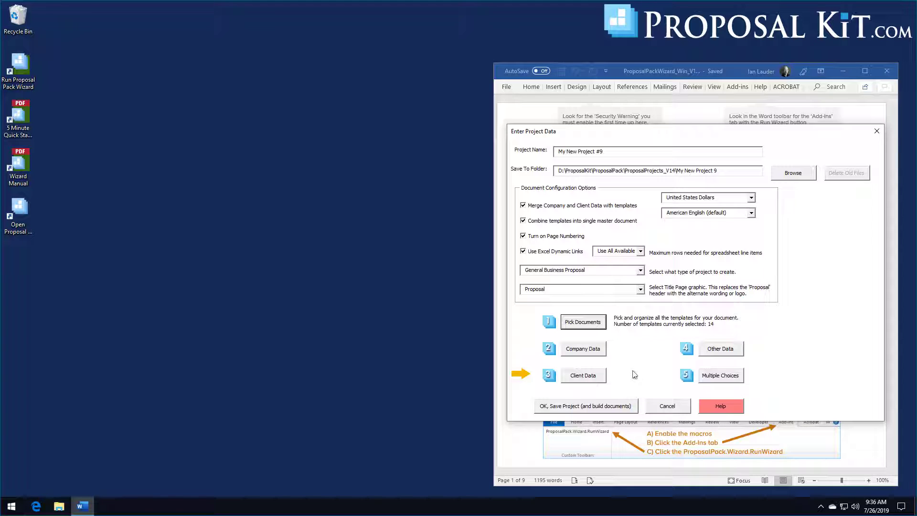
left_click_drag(711, 138, 707, 121)
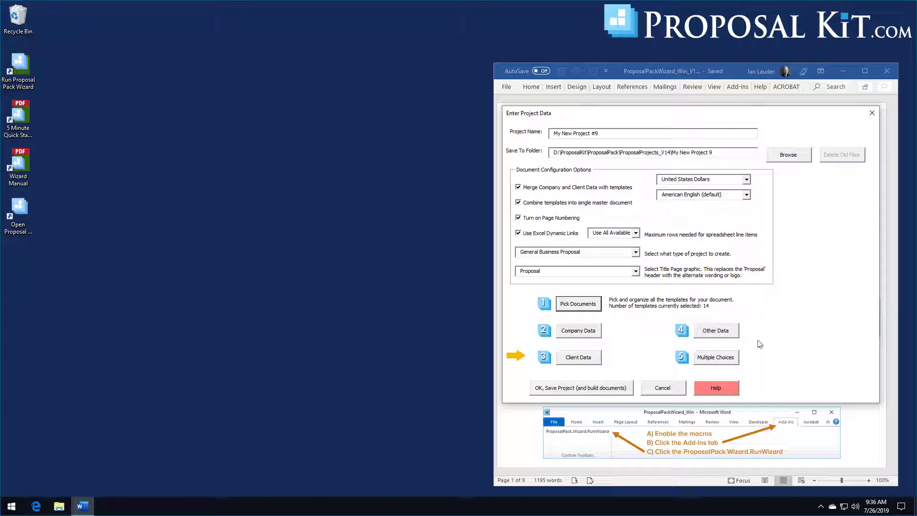
left_click(582, 388)
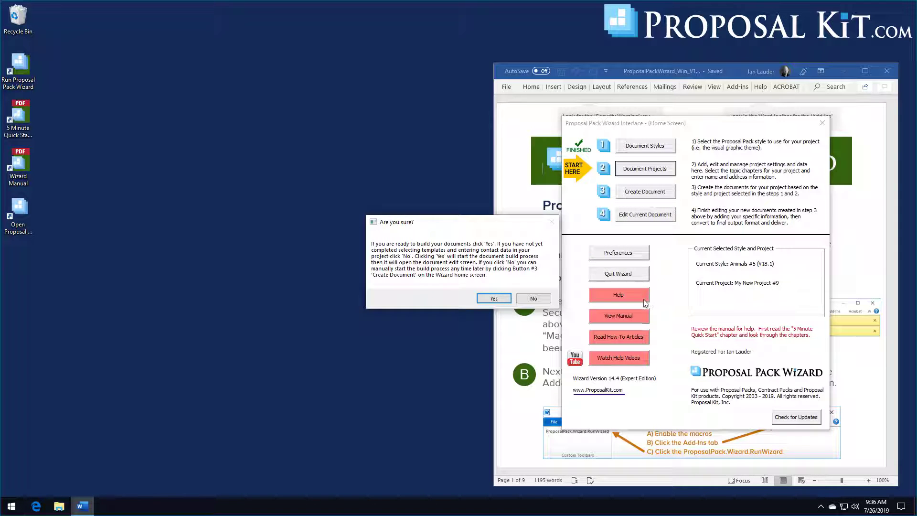
left_click(495, 298)
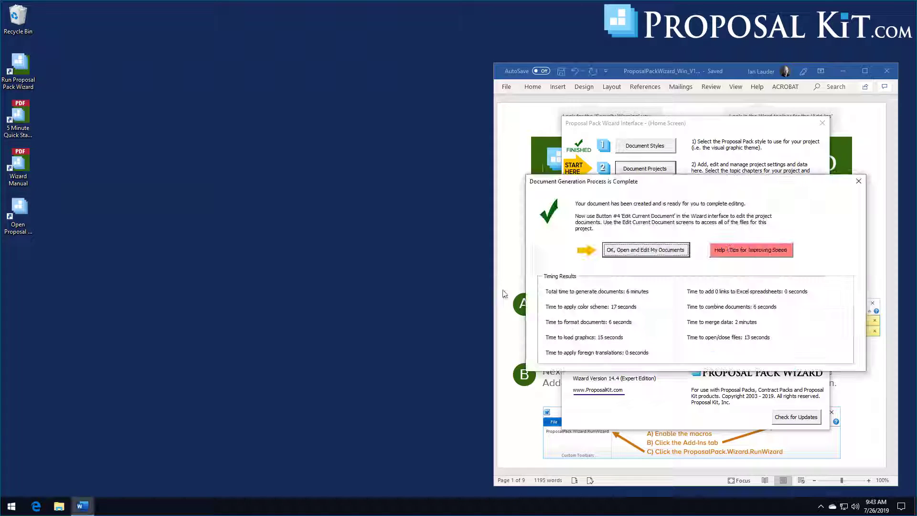
Open the generated Combined Project Document and the Contract and Terms (Works for Hire Agreement) together for editing
left_click(635, 253)
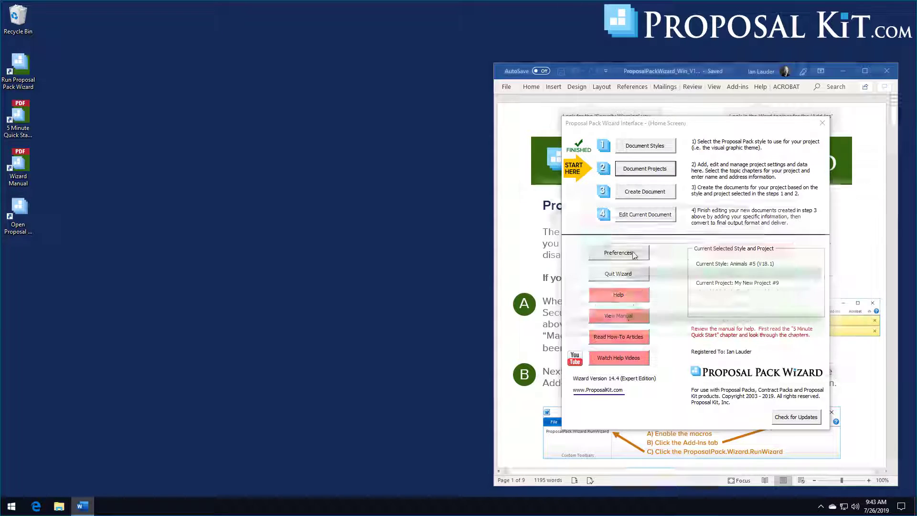
left_click(644, 215)
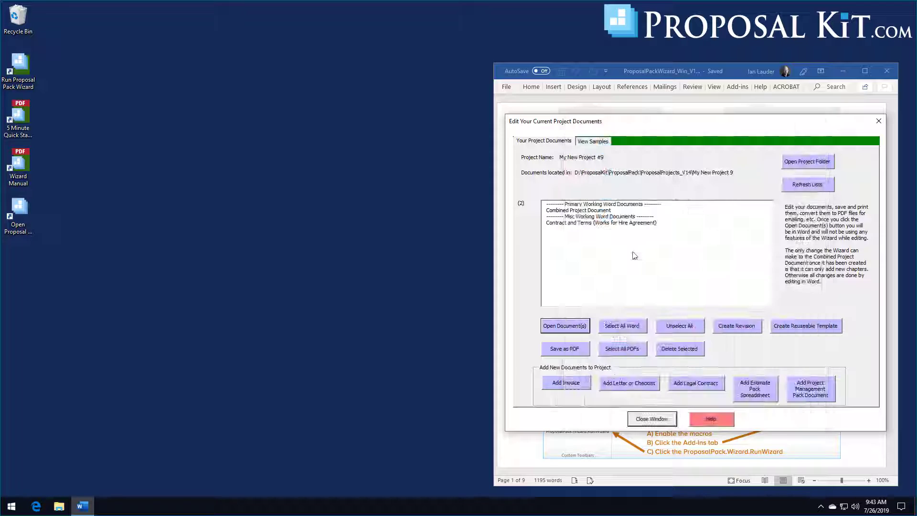
left_click(581, 211)
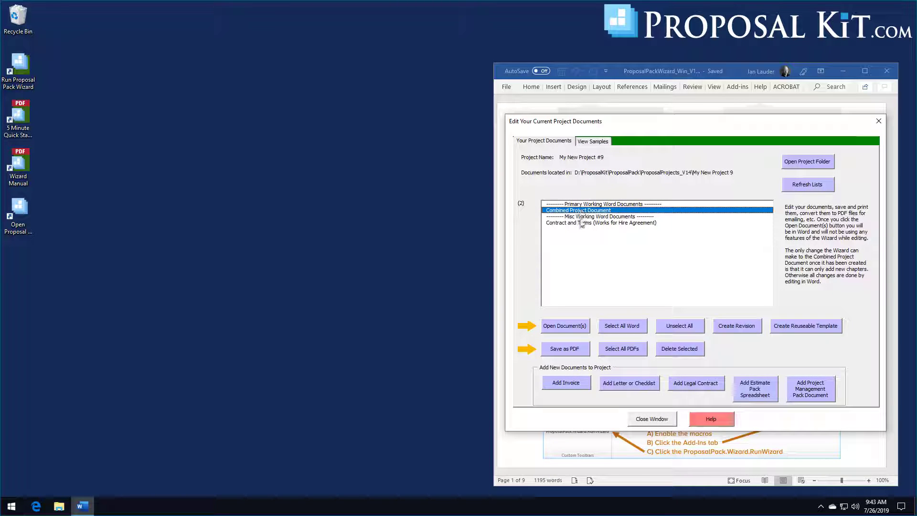
left_click(582, 223)
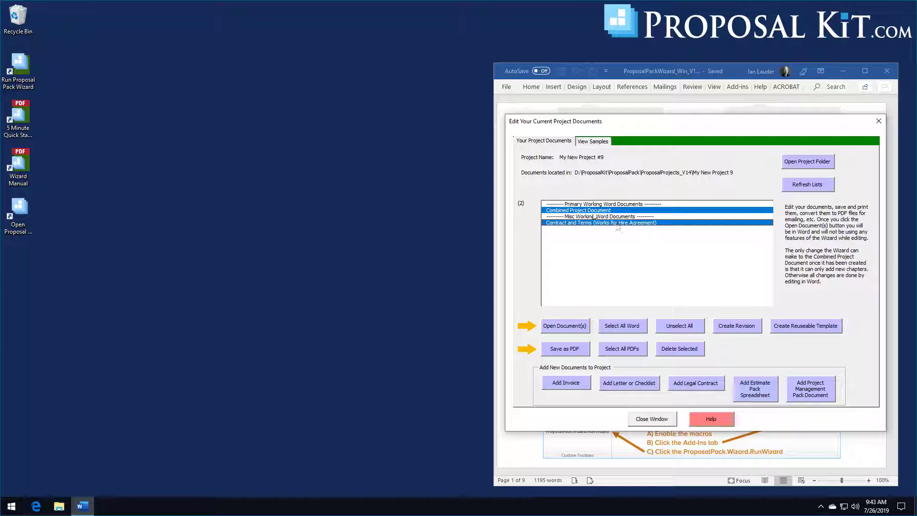
left_click(567, 329)
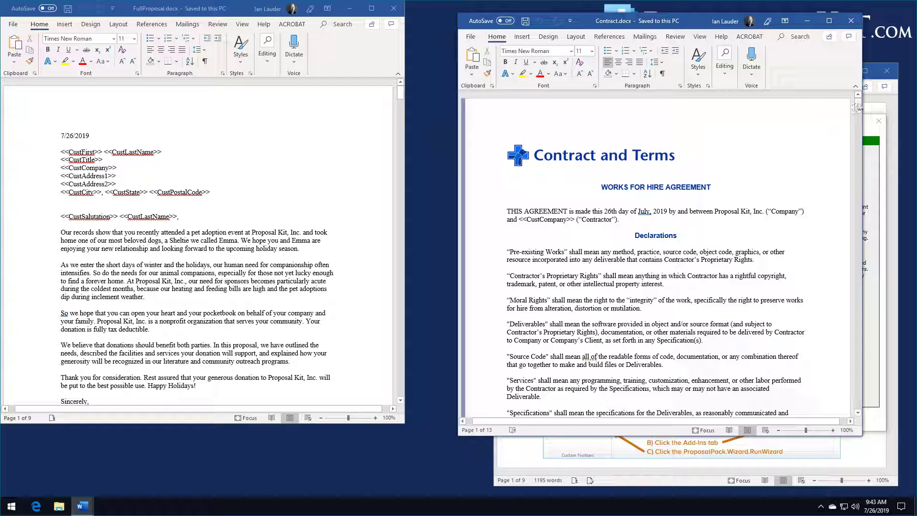
Look through the Works for Hire Agreement in Contract.docx down to its closing fields and close it
left_click_drag(857, 105, 858, 379)
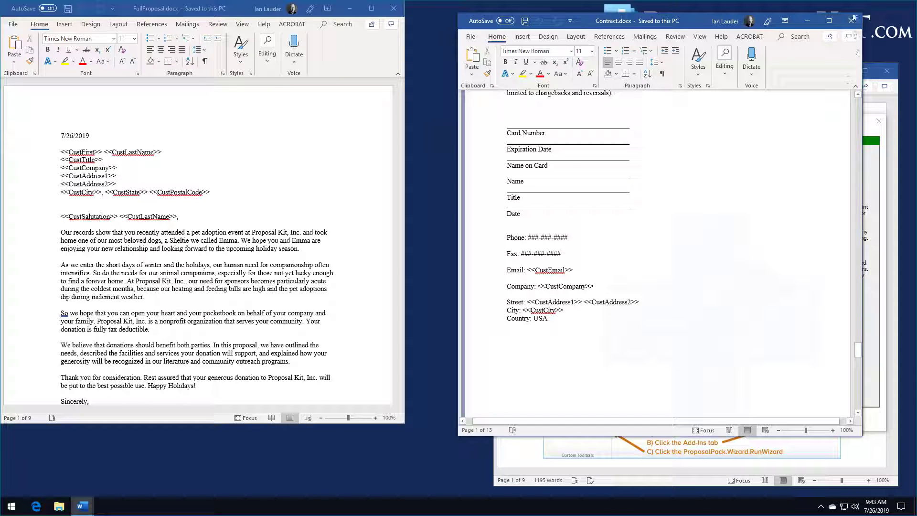
left_click(851, 21)
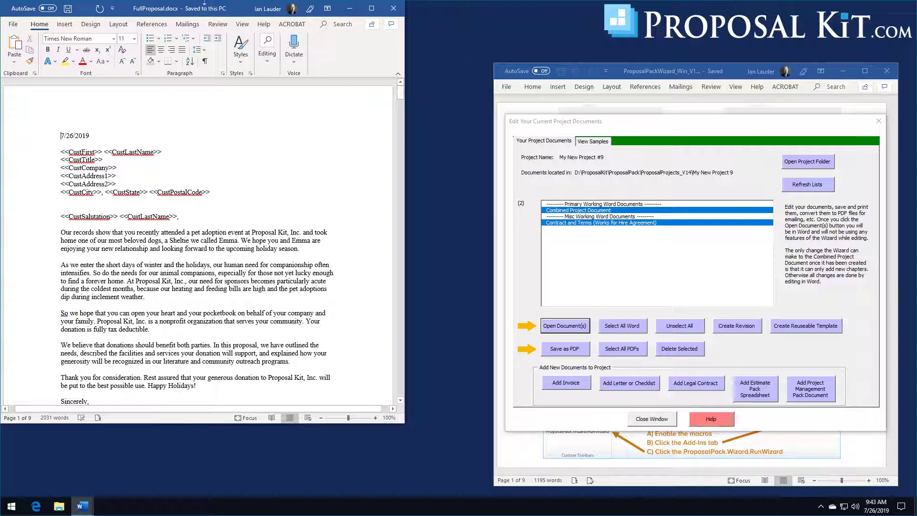
Enlarge the FullProposal.docx window, look through the cover letter and chapters up to the staff section, and close the document
left_click_drag(190, 9, 261, 20)
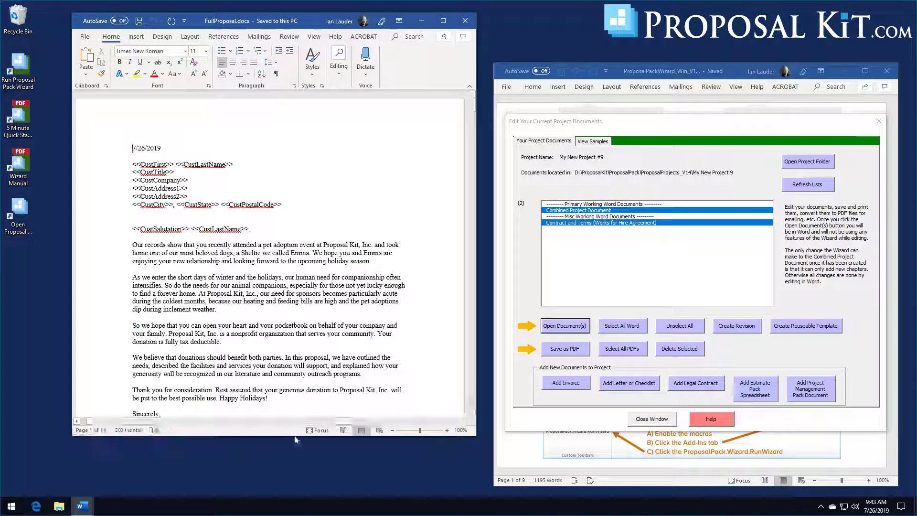
left_click_drag(296, 436, 303, 487)
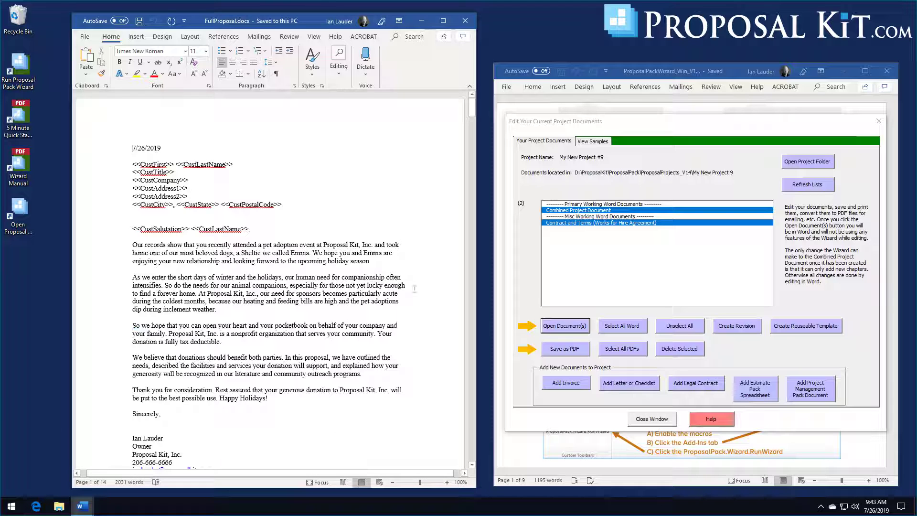
left_click_drag(472, 106, 467, 185)
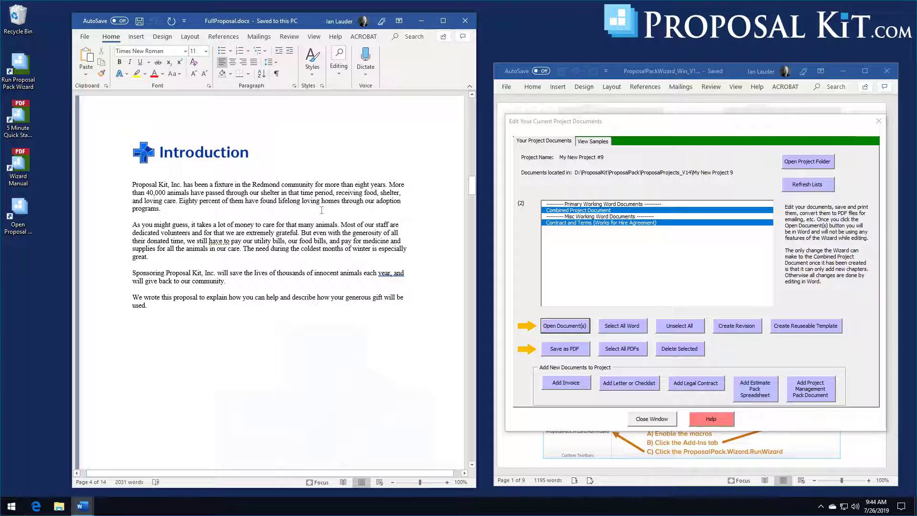
left_click_drag(471, 187, 471, 227)
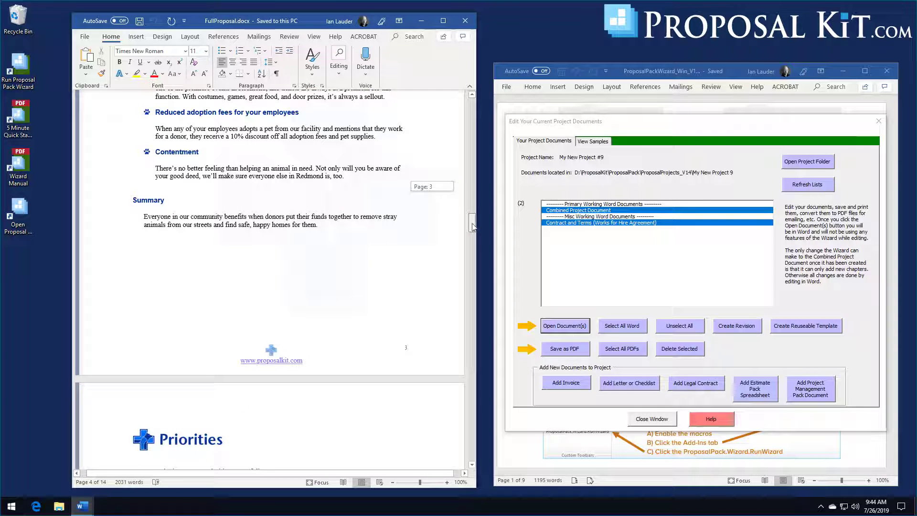
left_click_drag(472, 227, 465, 400)
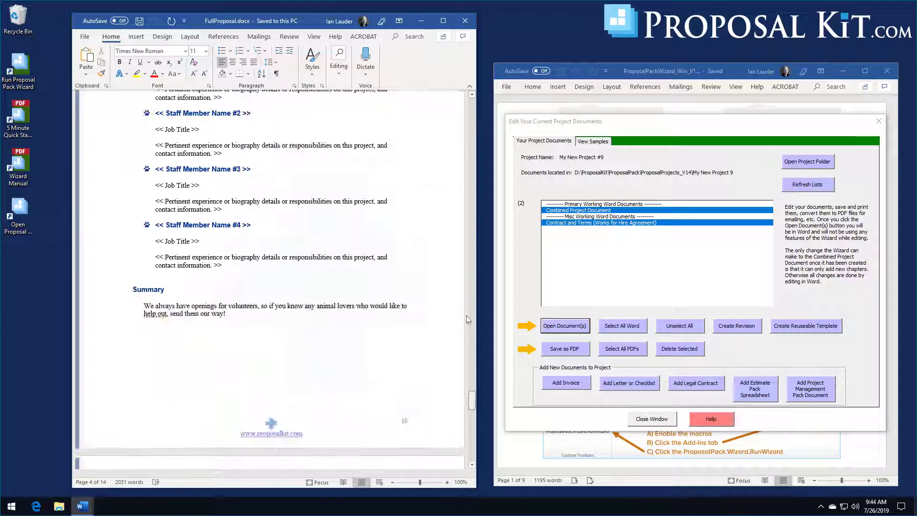
left_click(464, 21)
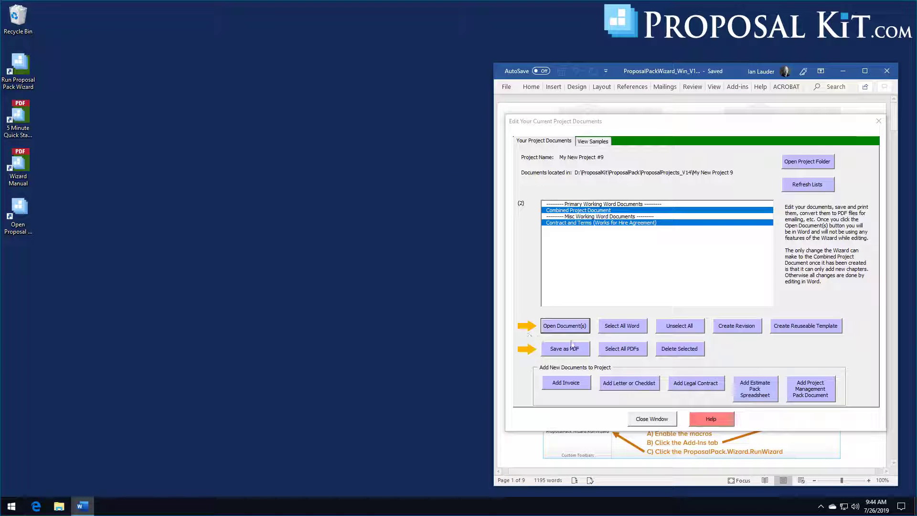